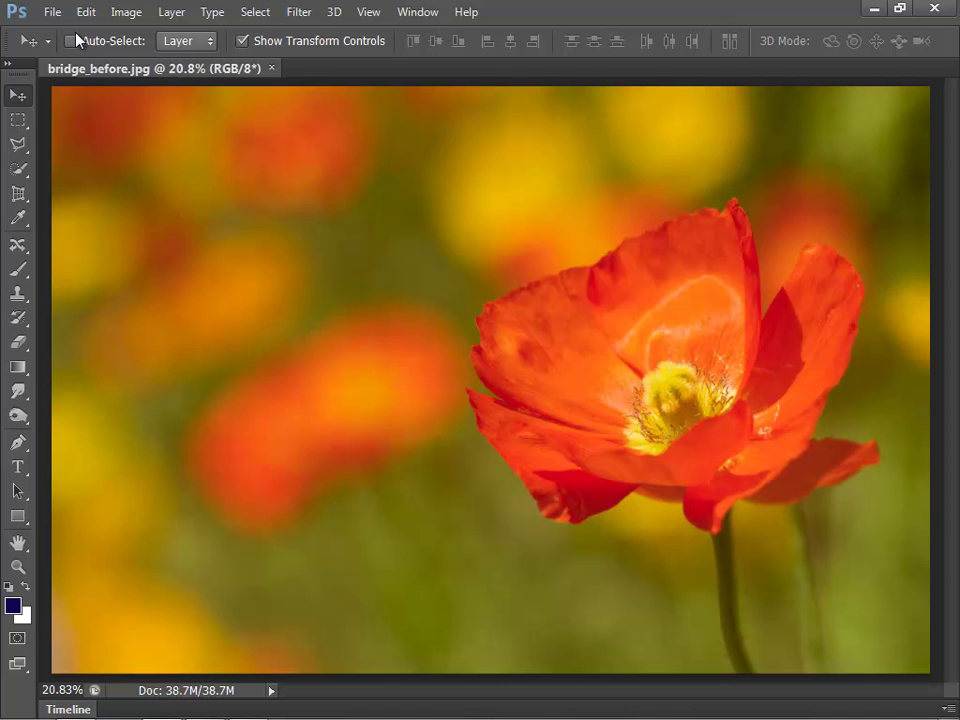
Launch Adobe Bridge from Photoshop's File menu to browse the Desktop folder
click(52, 14)
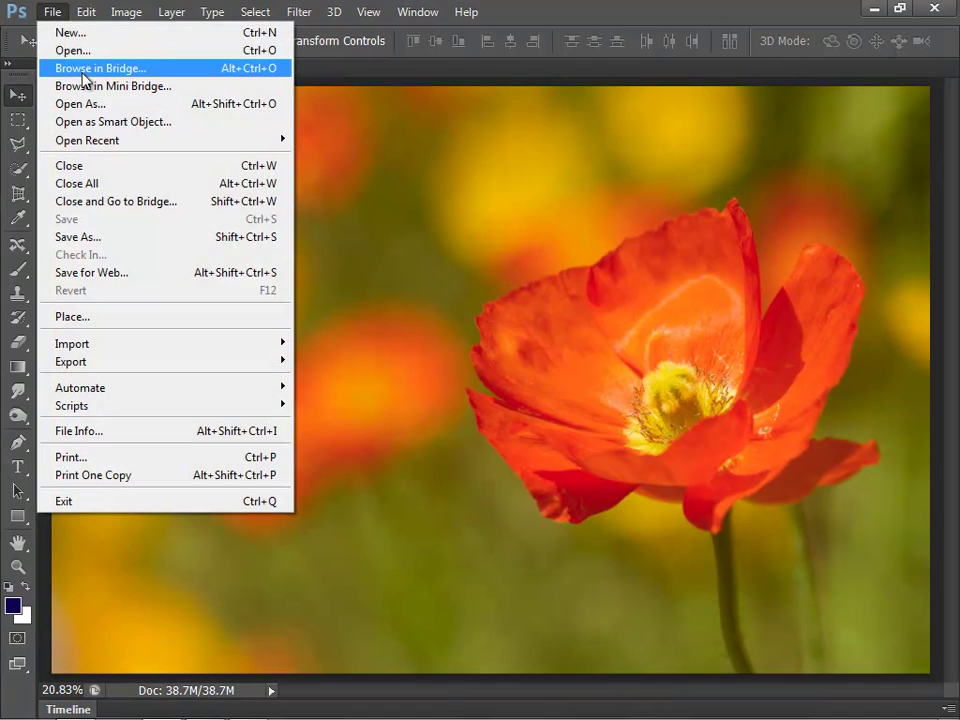
click(85, 69)
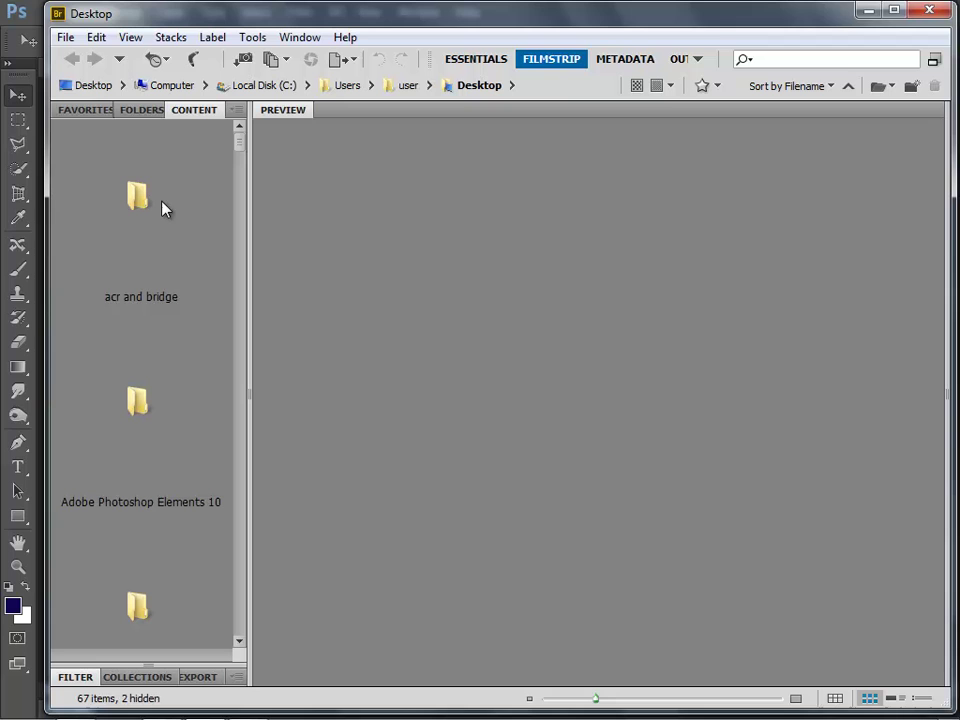
Browse to the Computer location in Favorites and show its drive folder tree
click(90, 112)
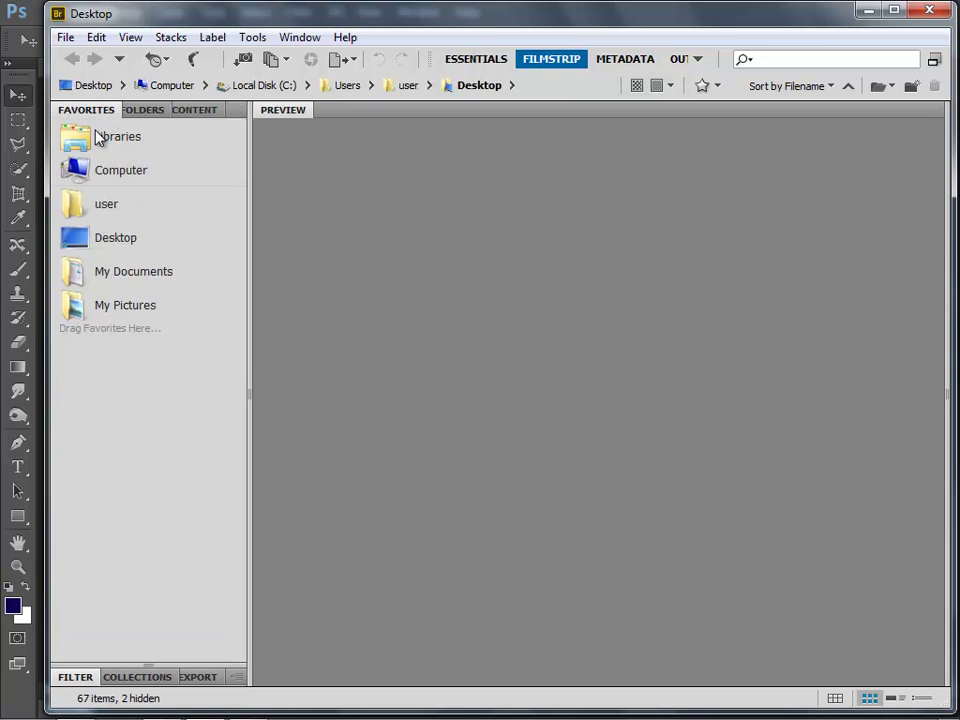
click(119, 172)
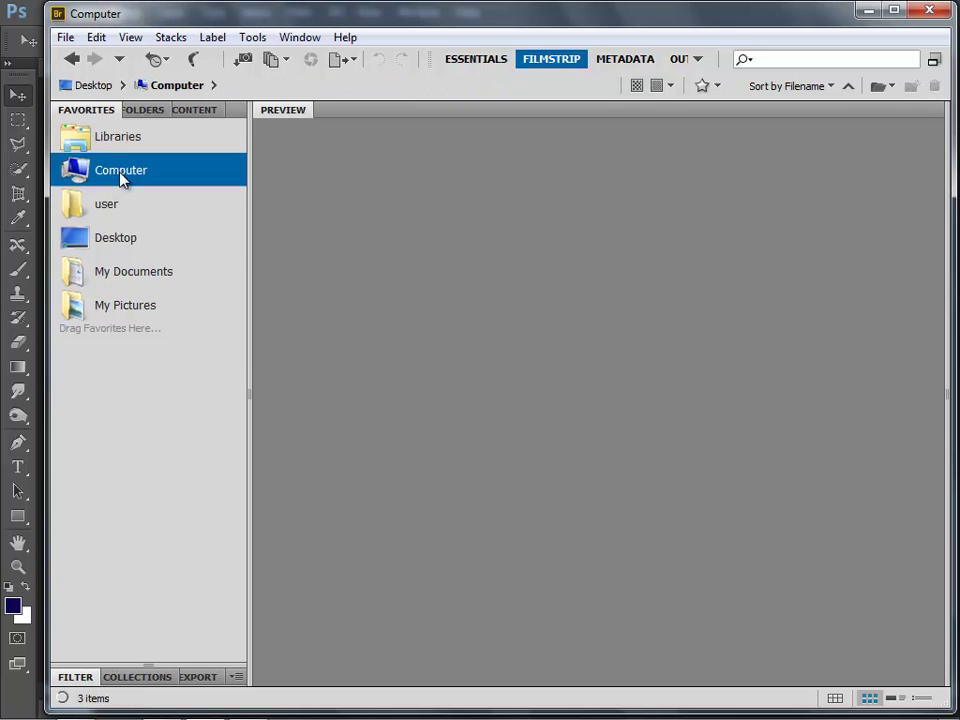
click(141, 110)
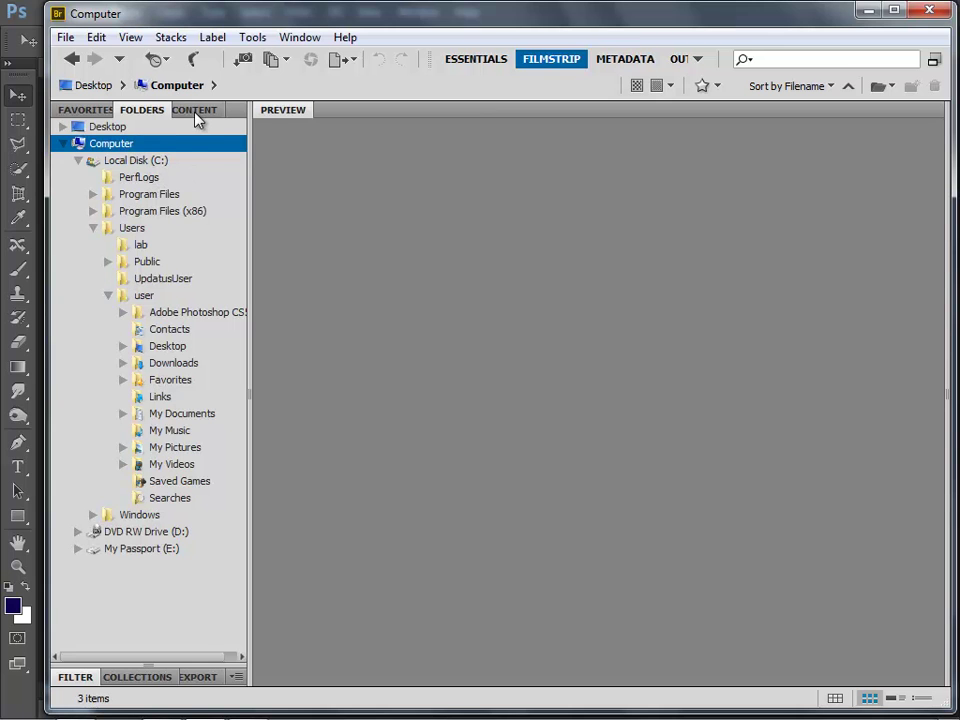
Drop bridge_before from the learn photoshop in a day Explorer window into Bridge, then minimize Explorer
mouse_move(80, 712)
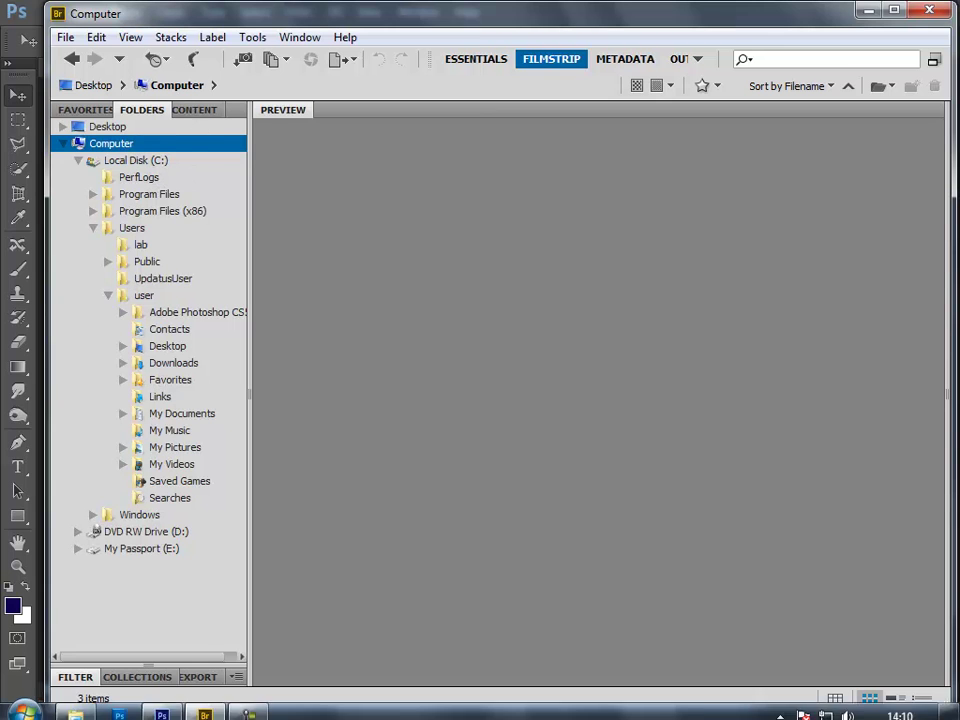
click(75, 707)
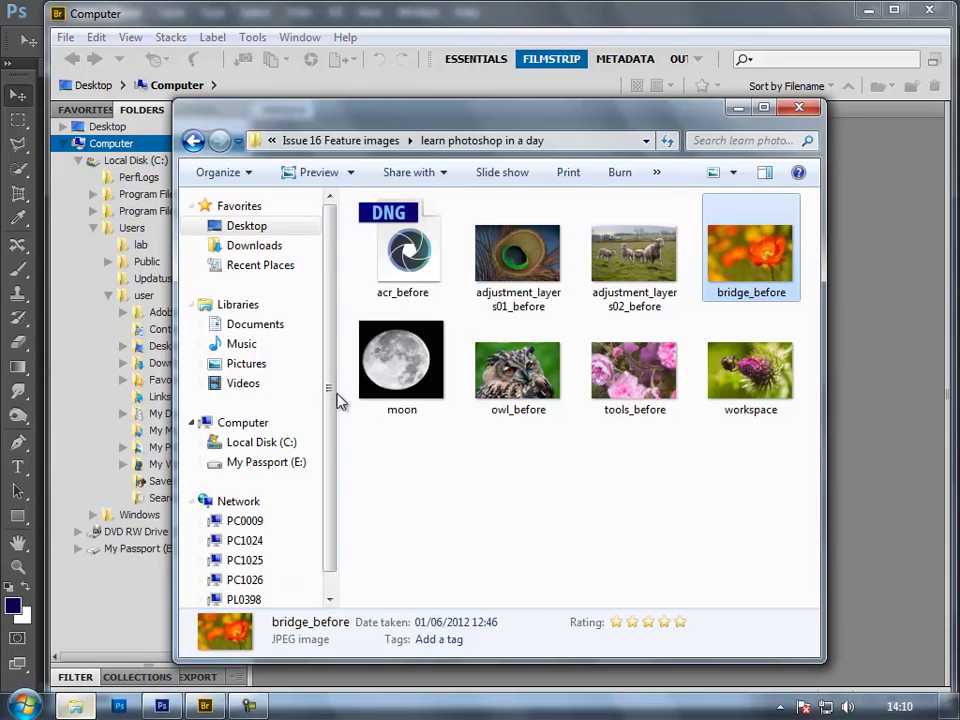
drag(418, 117, 323, 139)
mouse_move(708, 291)
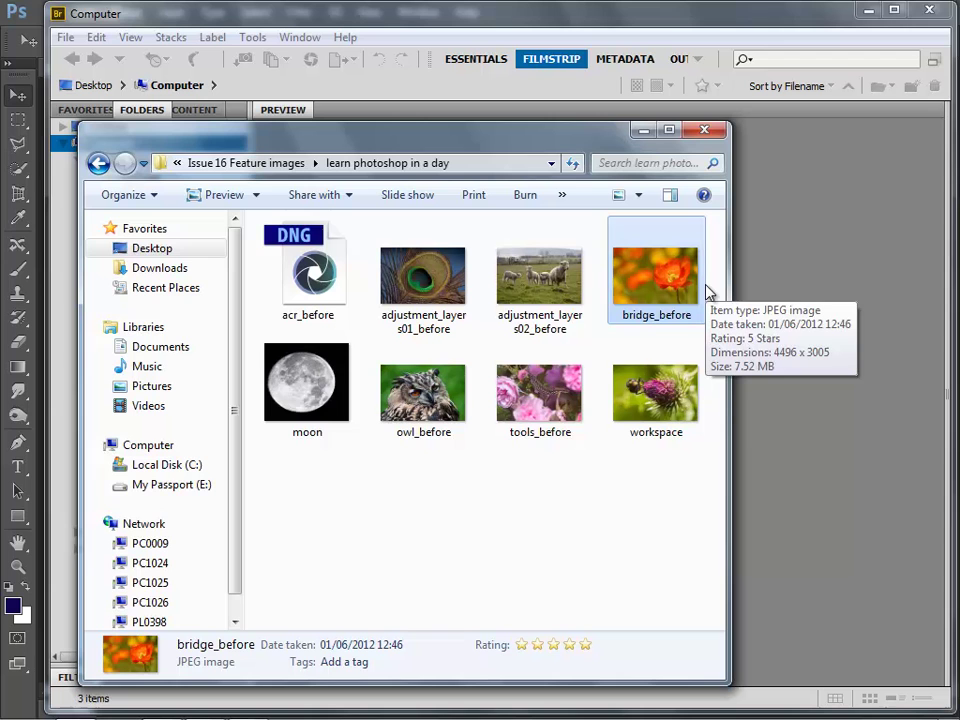
drag(527, 146, 511, 308)
drag(652, 432, 413, 201)
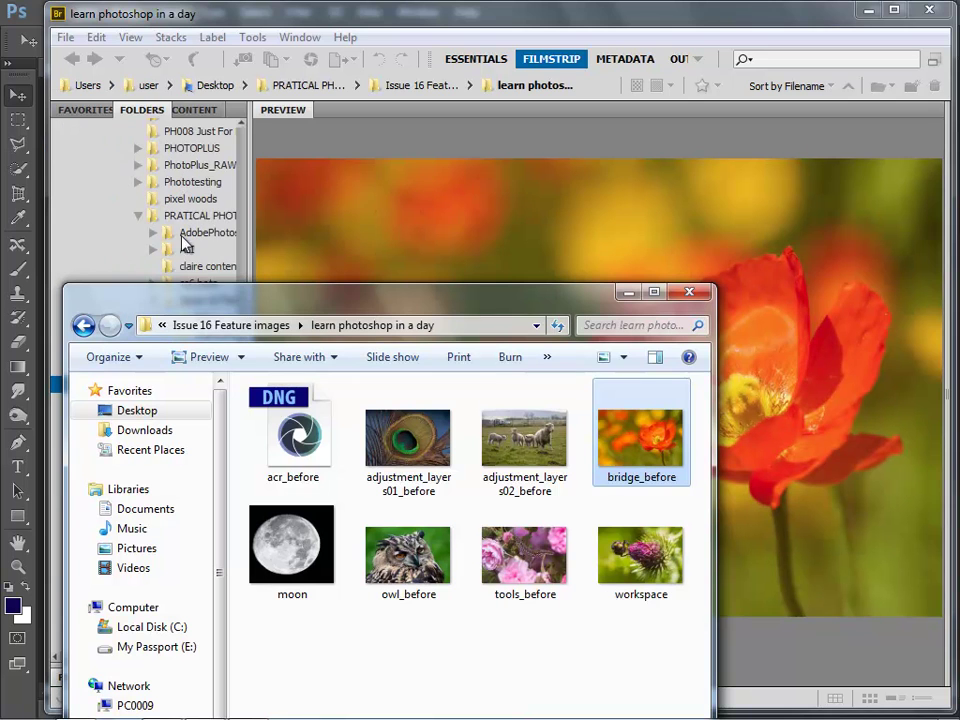
click(627, 293)
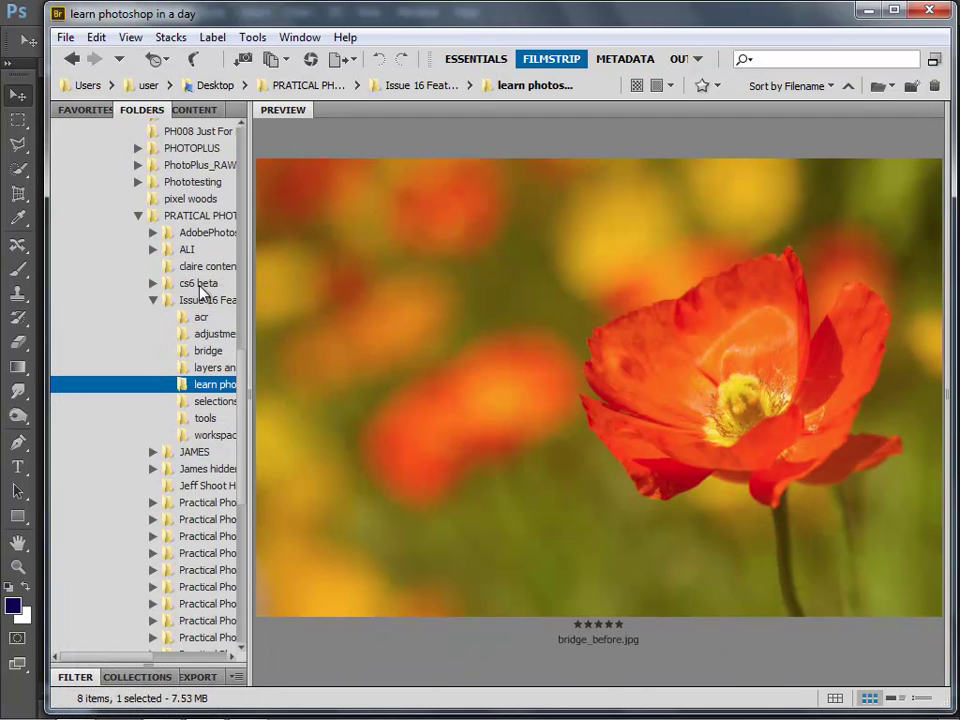
Maximize Bridge, readjust the folder-tree width, and show the folder's eight thumbnails
key(super+Up)
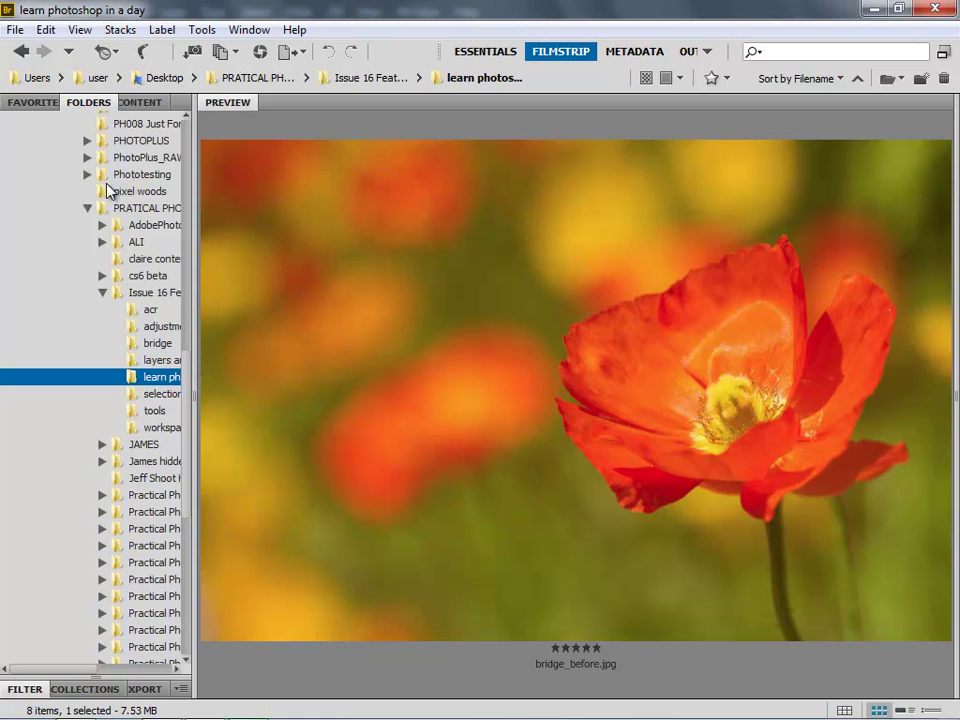
drag(193, 389, 302, 388)
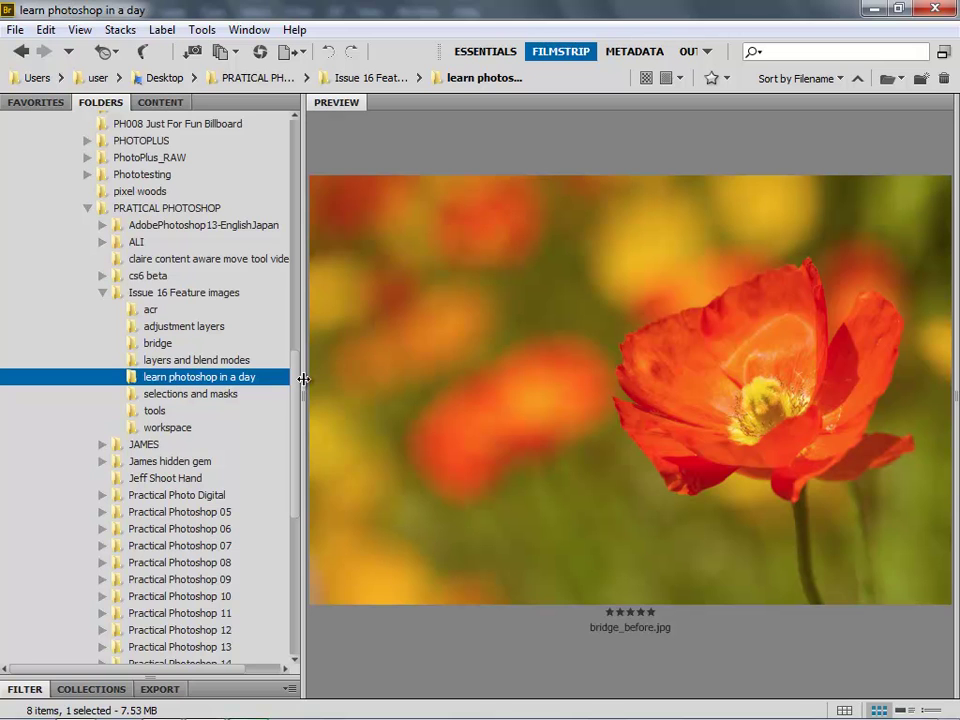
drag(302, 380, 209, 380)
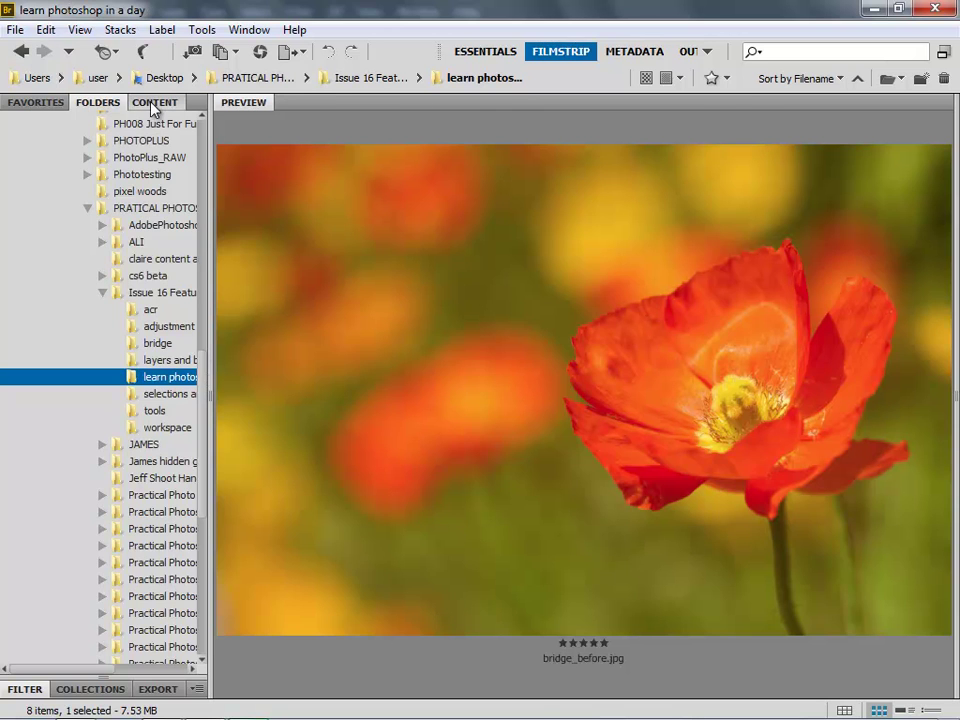
click(153, 104)
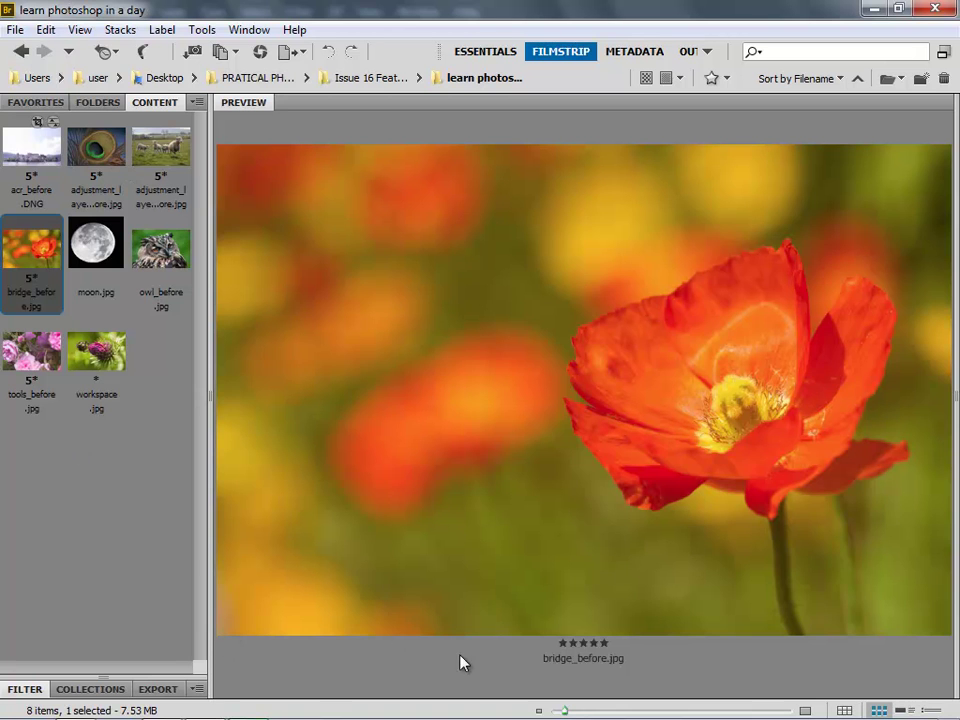
Enlarge the thumbnails and narrow the content area so they stack in one column
drag(564, 712, 607, 712)
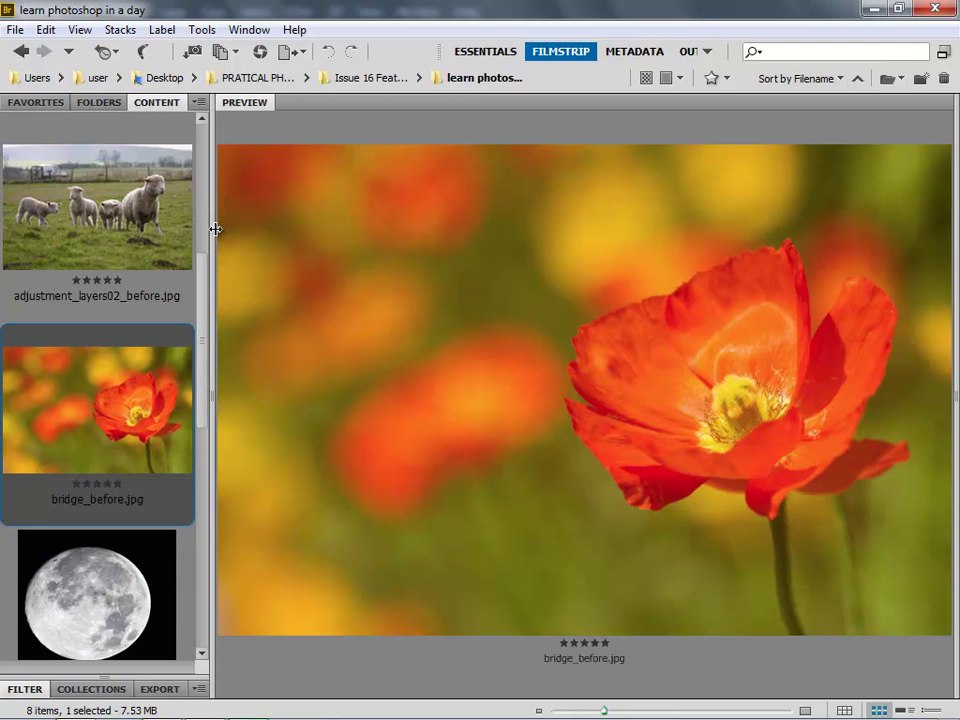
drag(211, 228, 583, 259)
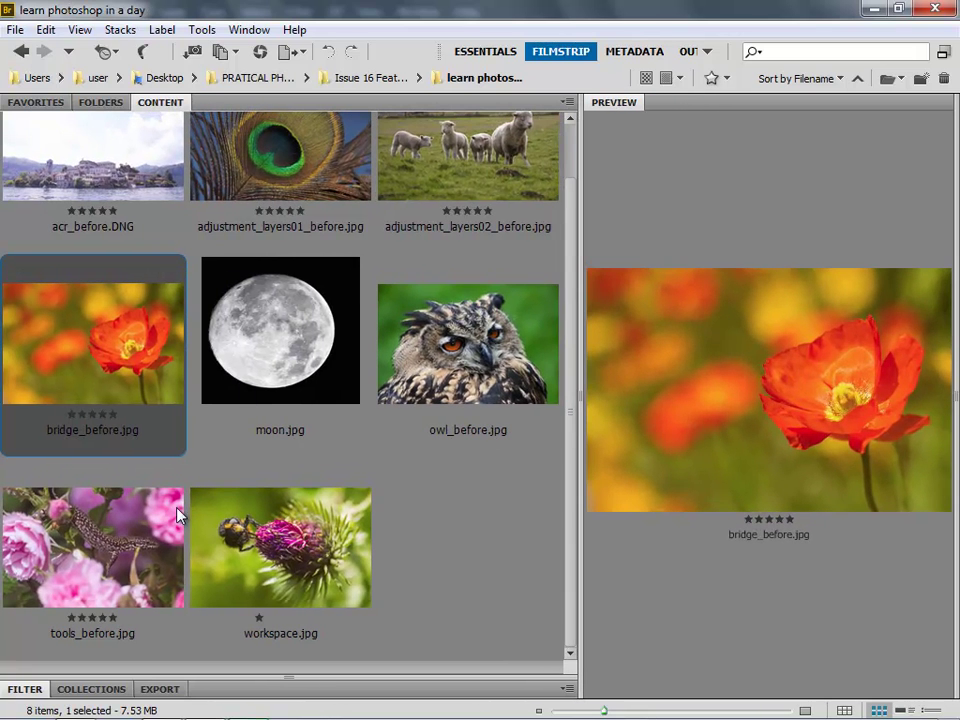
drag(580, 328, 242, 328)
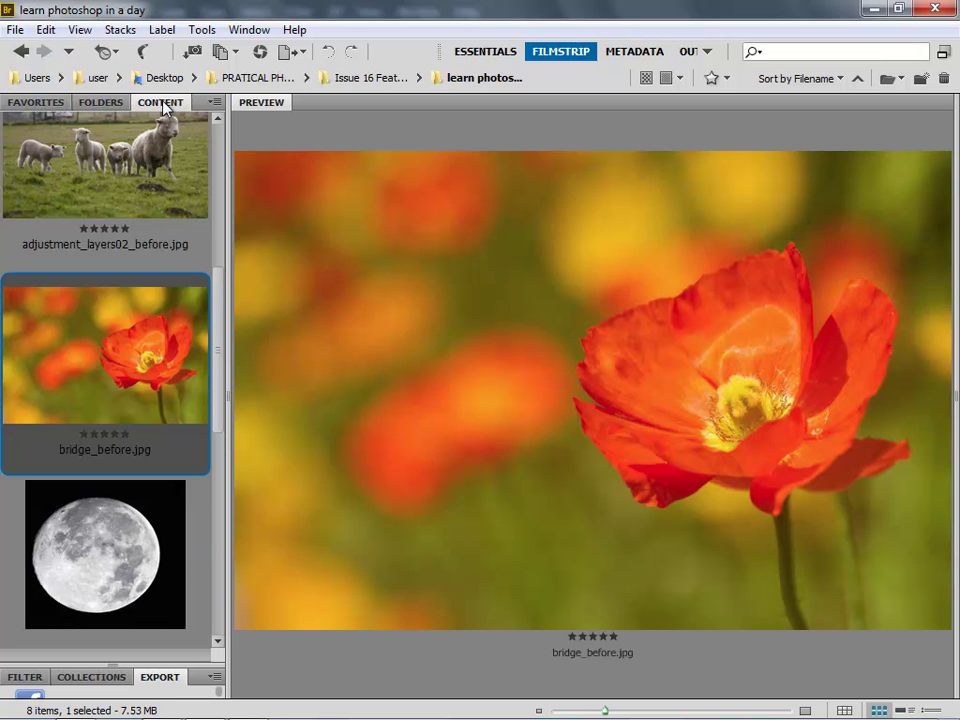
Move the Content panel into the main area and expand the Export destinations list
drag(165, 108, 320, 108)
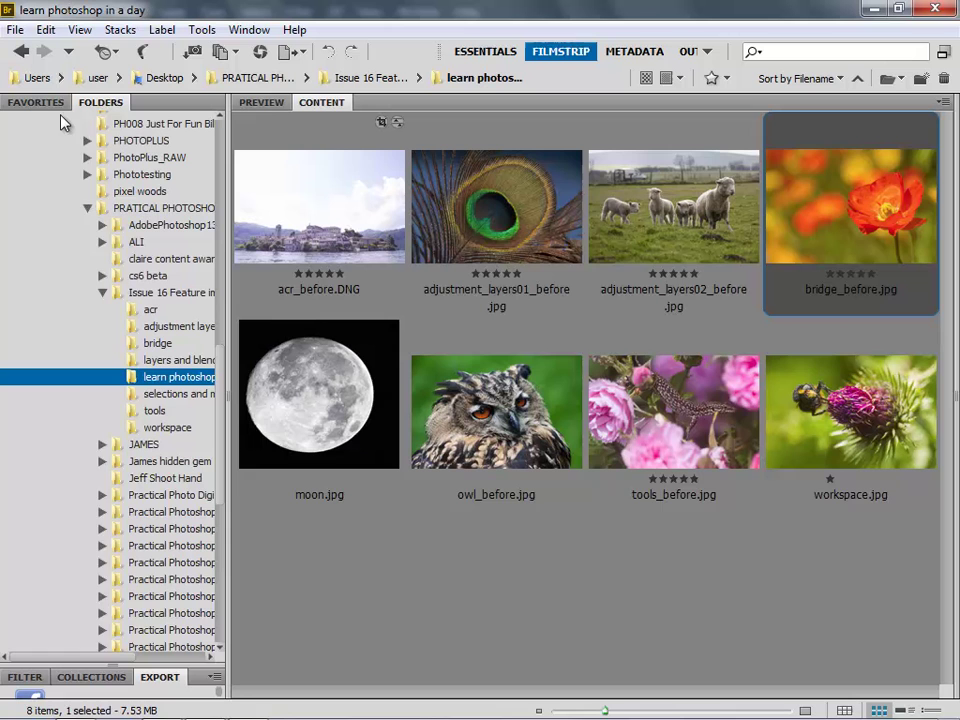
drag(88, 664, 102, 336)
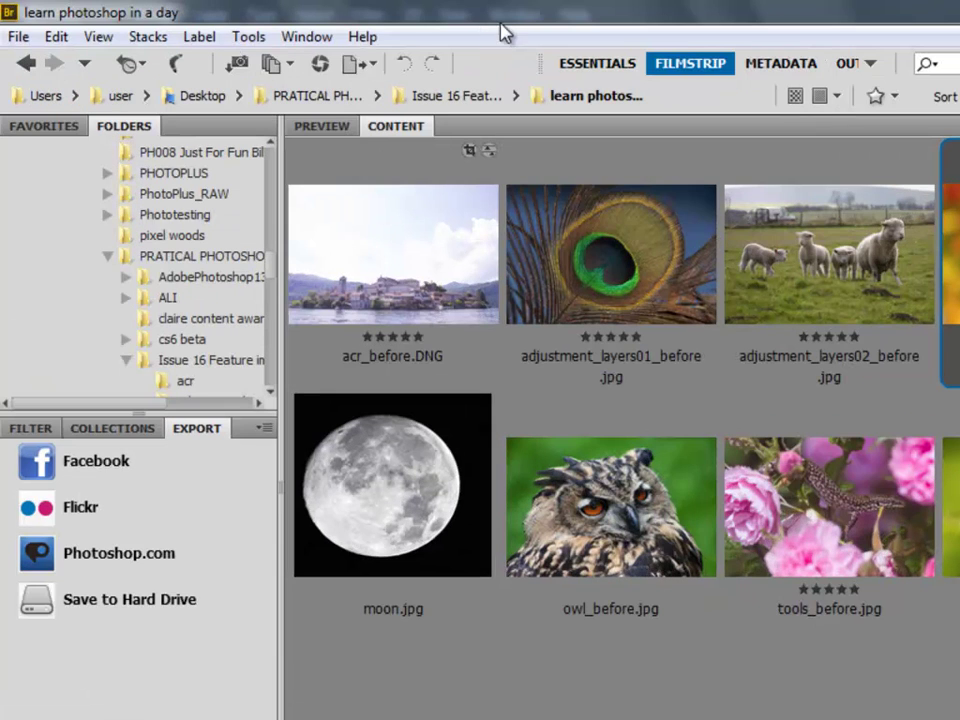
click(312, 40)
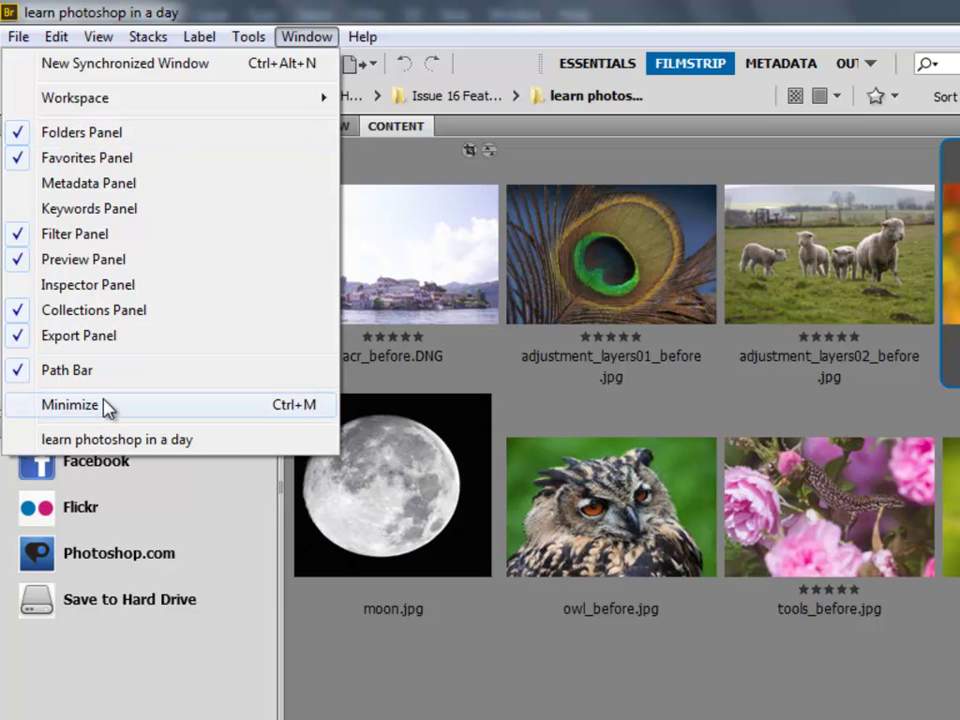
click(518, 22)
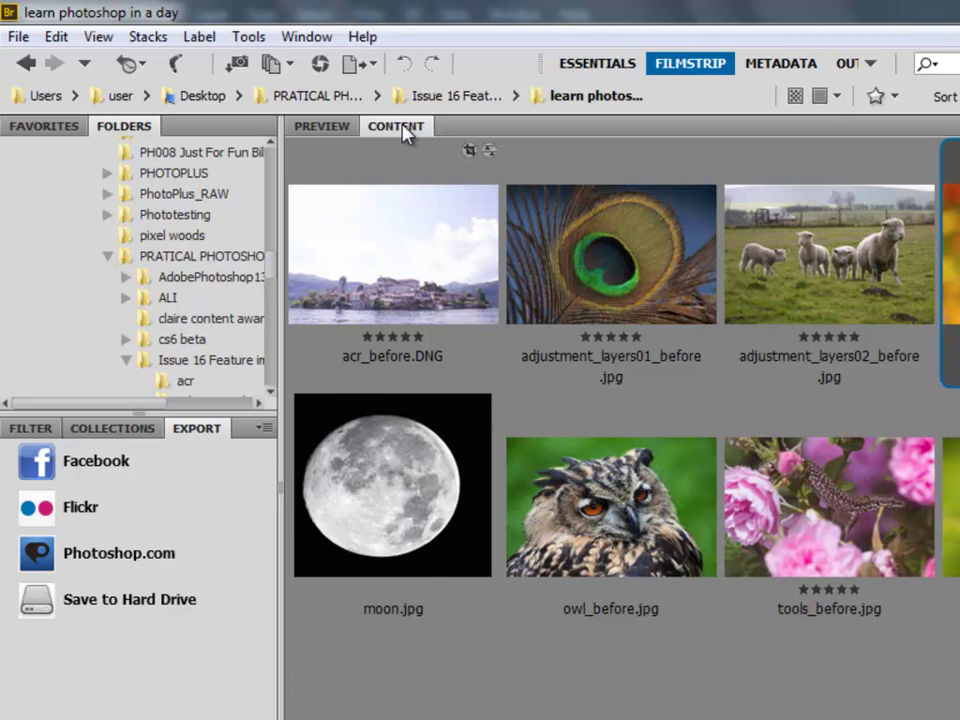
Dock the Content panel back in the left column, fill it, and narrow it to widen the preview
drag(401, 136, 195, 131)
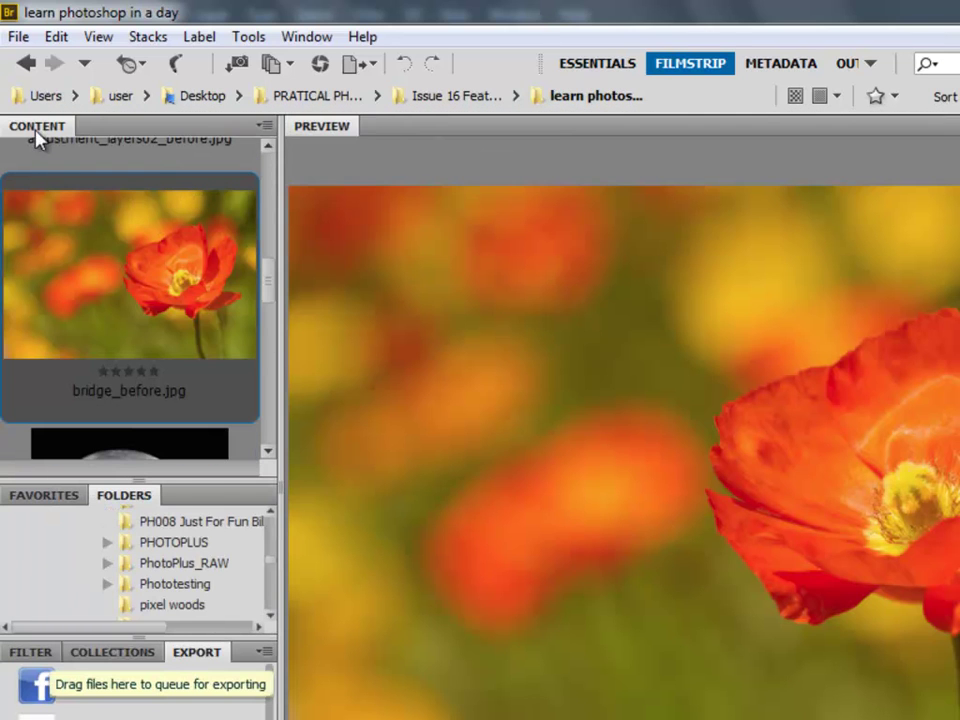
drag(34, 128, 199, 506)
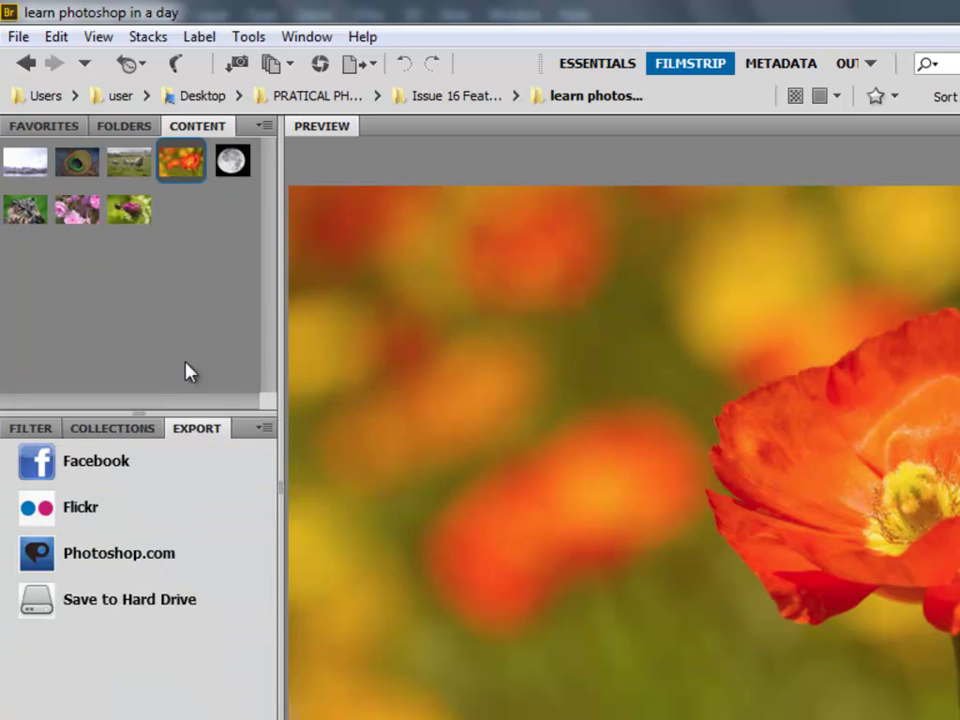
drag(166, 413, 167, 715)
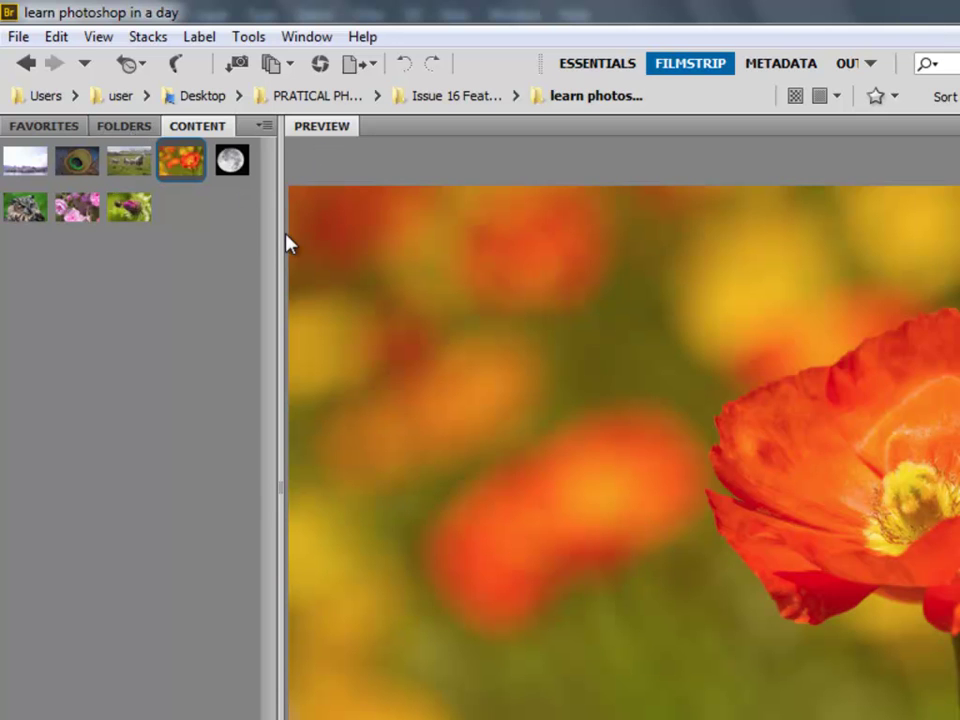
drag(287, 242, 254, 232)
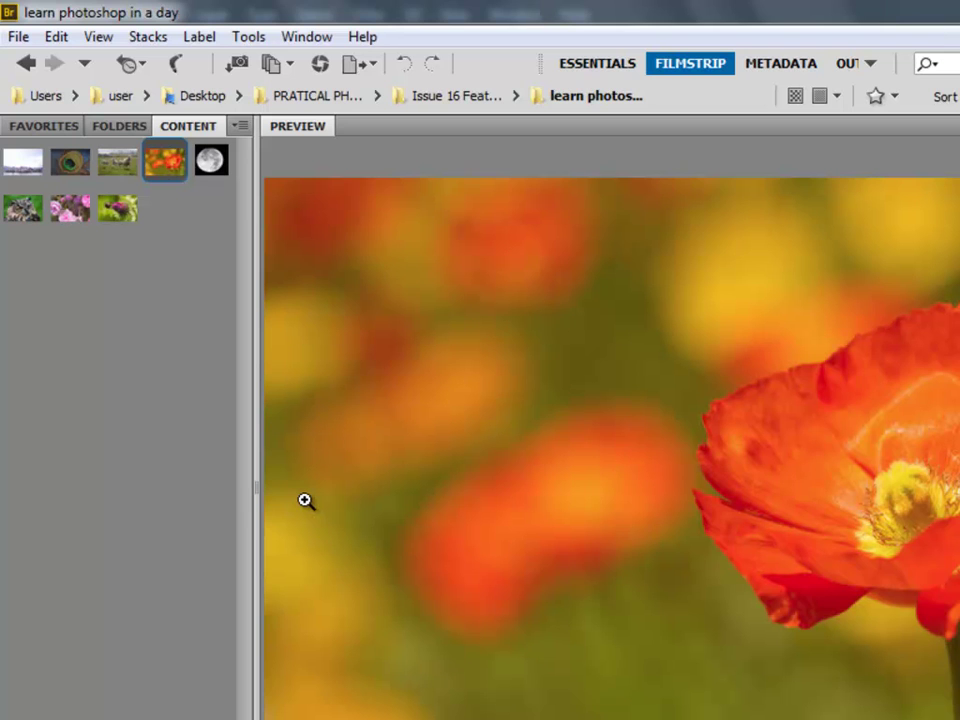
Open the Metadata panel from the Window menu and dock it at the bottom left
click(302, 38)
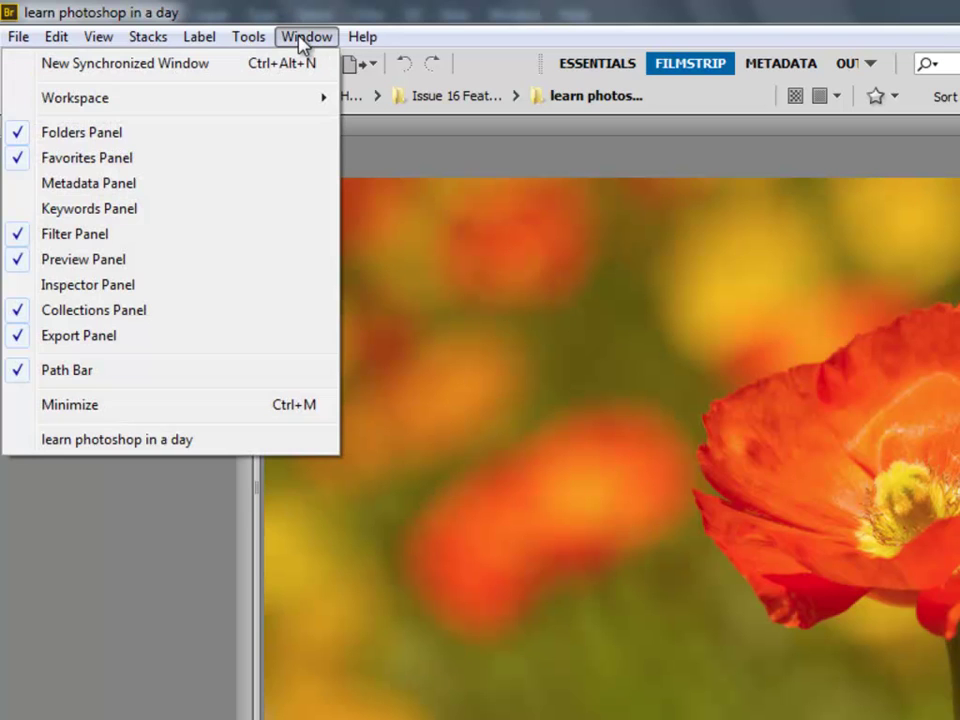
click(79, 185)
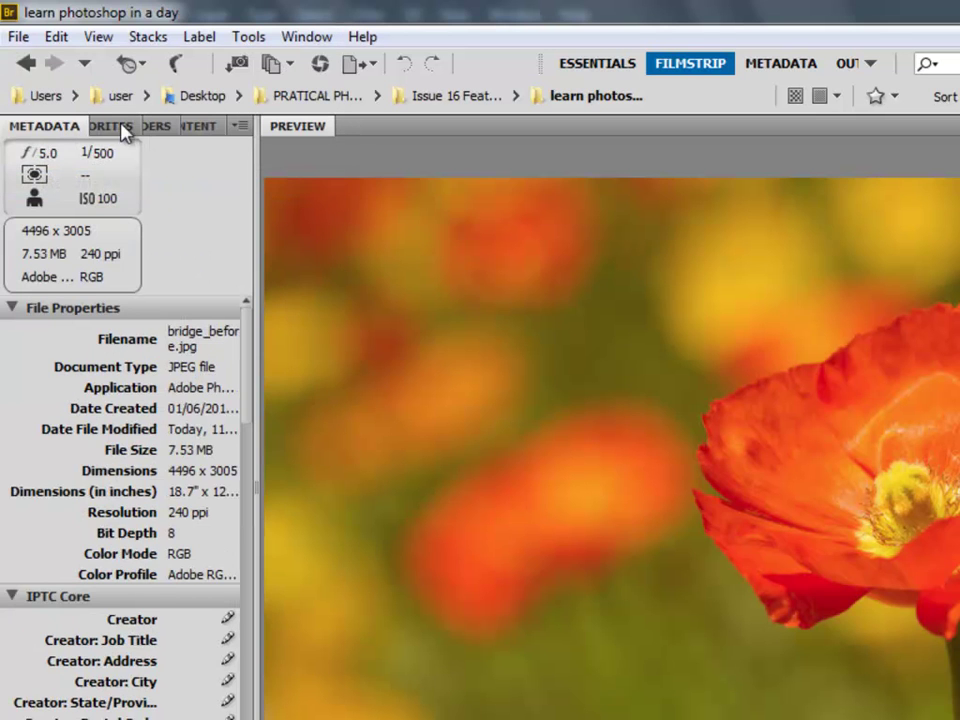
drag(28, 129, 85, 335)
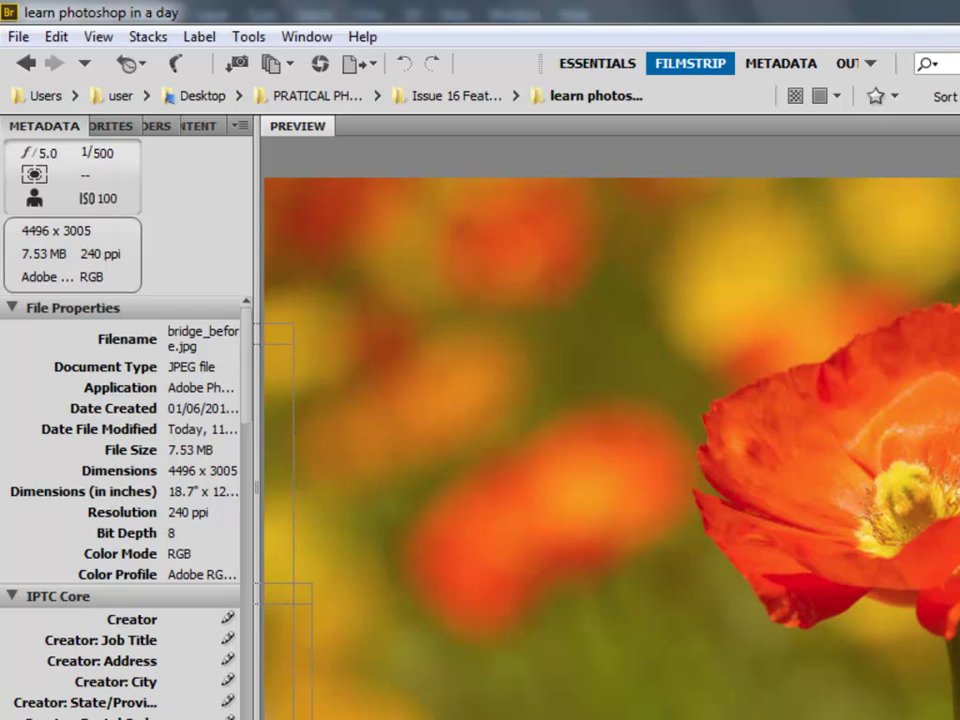
drag(120, 716, 124, 488)
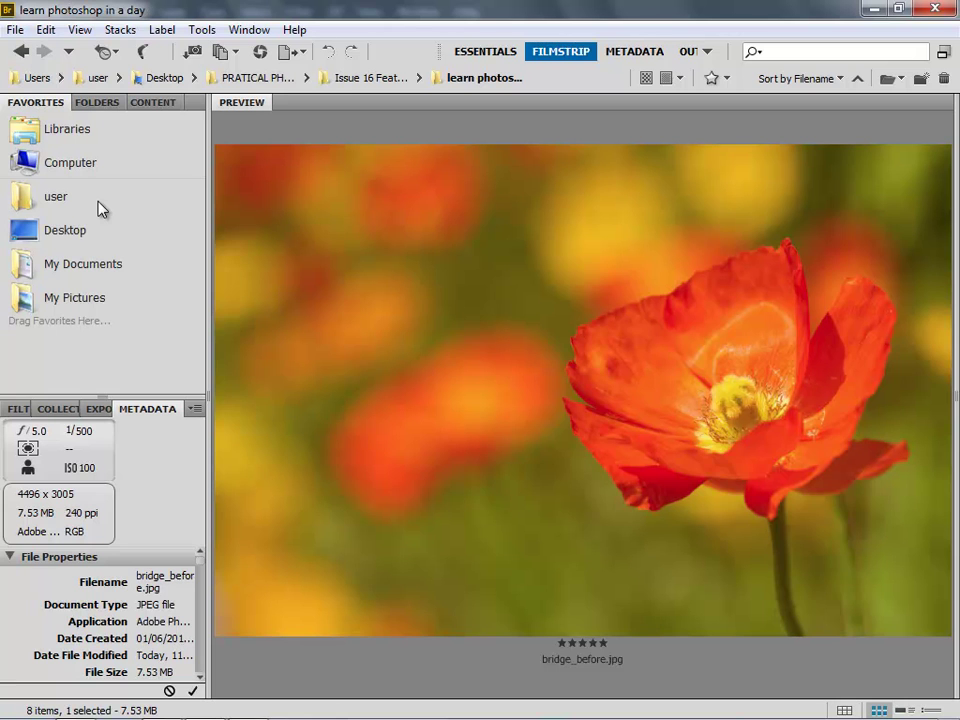
Lengthen and widen the Content panel and enlarge thumbnails into large single-column previews
click(155, 102)
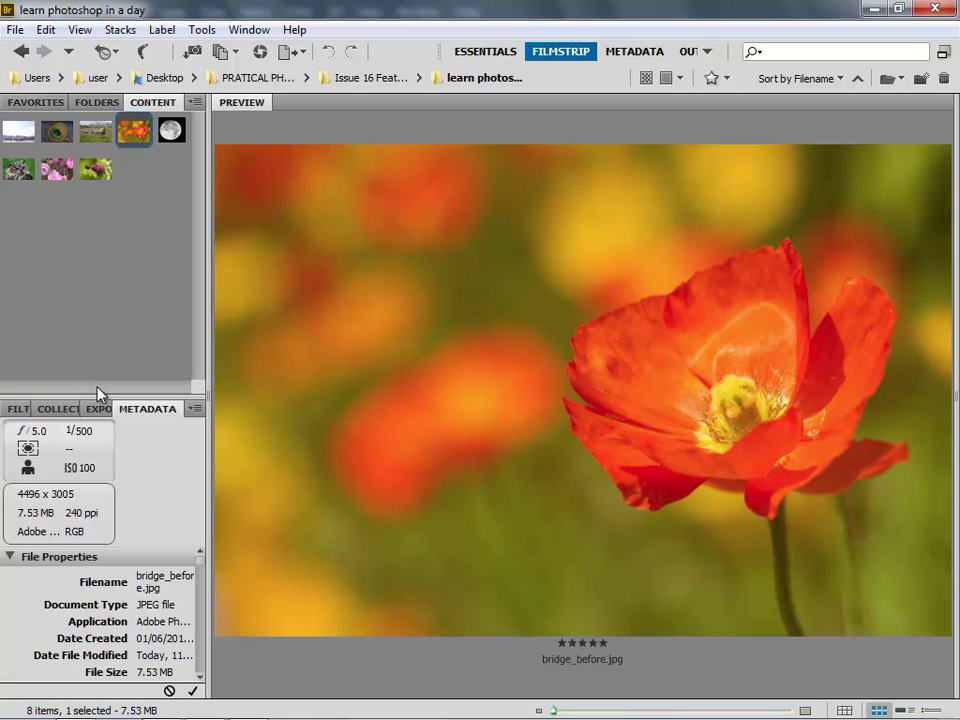
drag(98, 399, 98, 455)
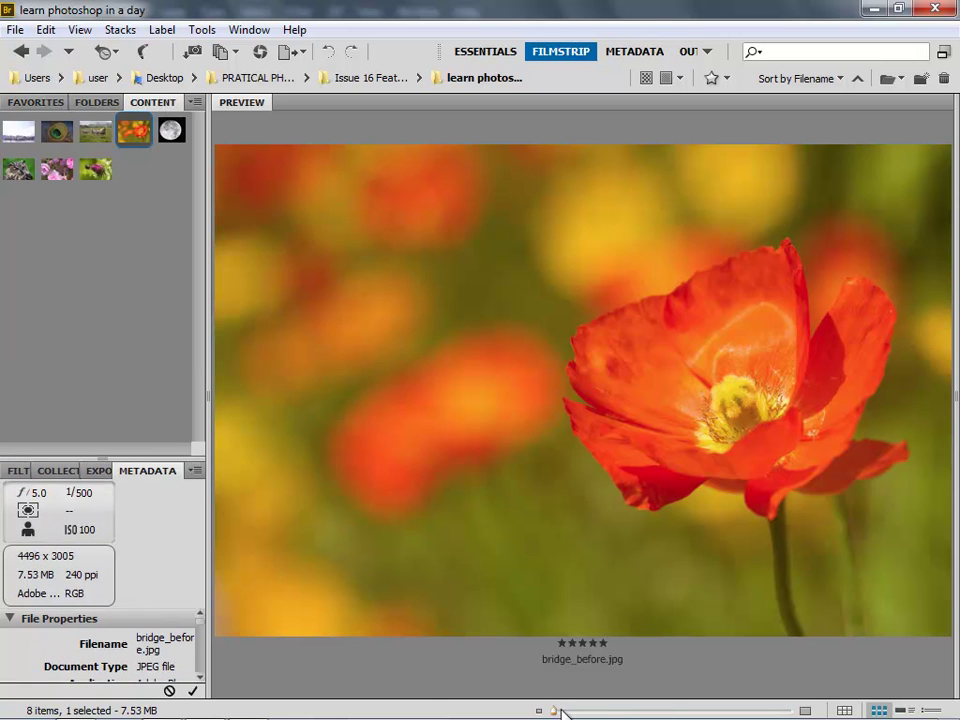
drag(556, 711, 610, 710)
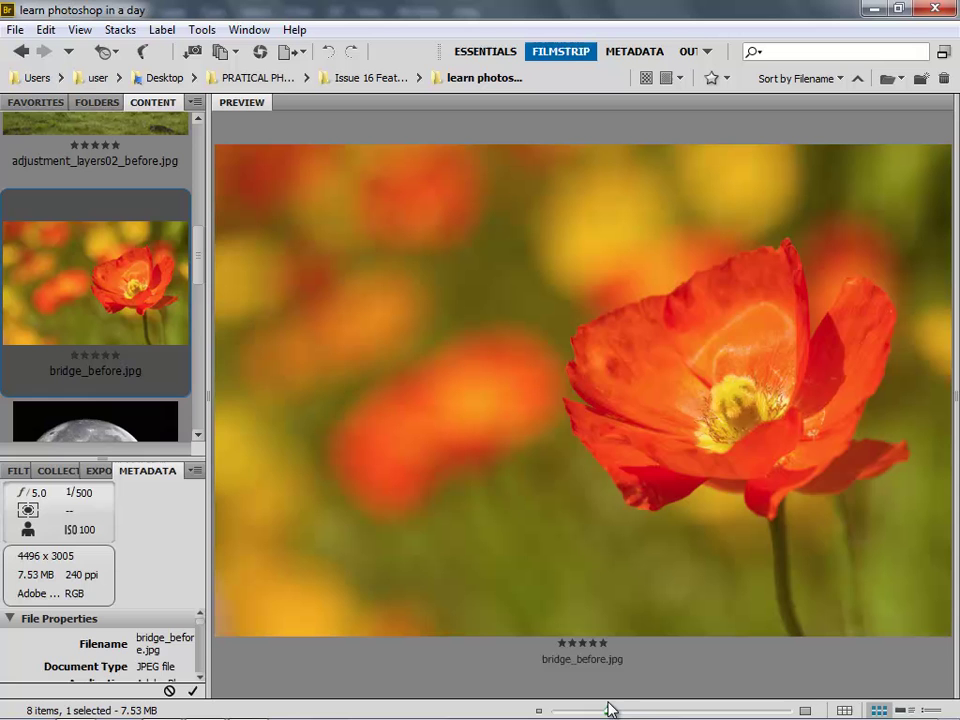
drag(153, 459, 154, 519)
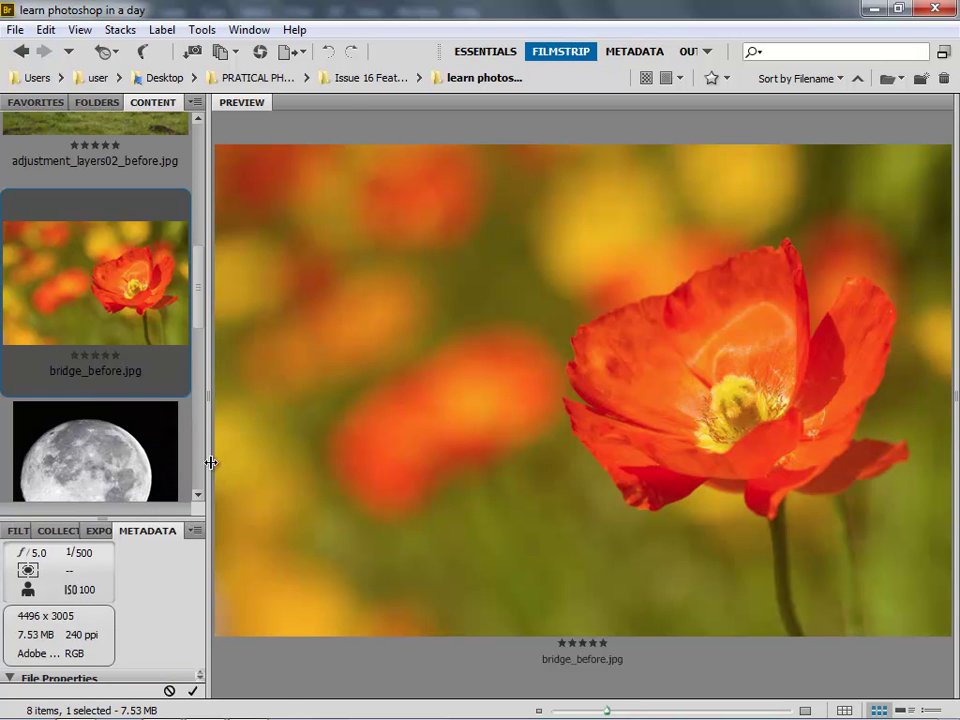
drag(210, 461, 295, 440)
scroll(272, 216, up, 5)
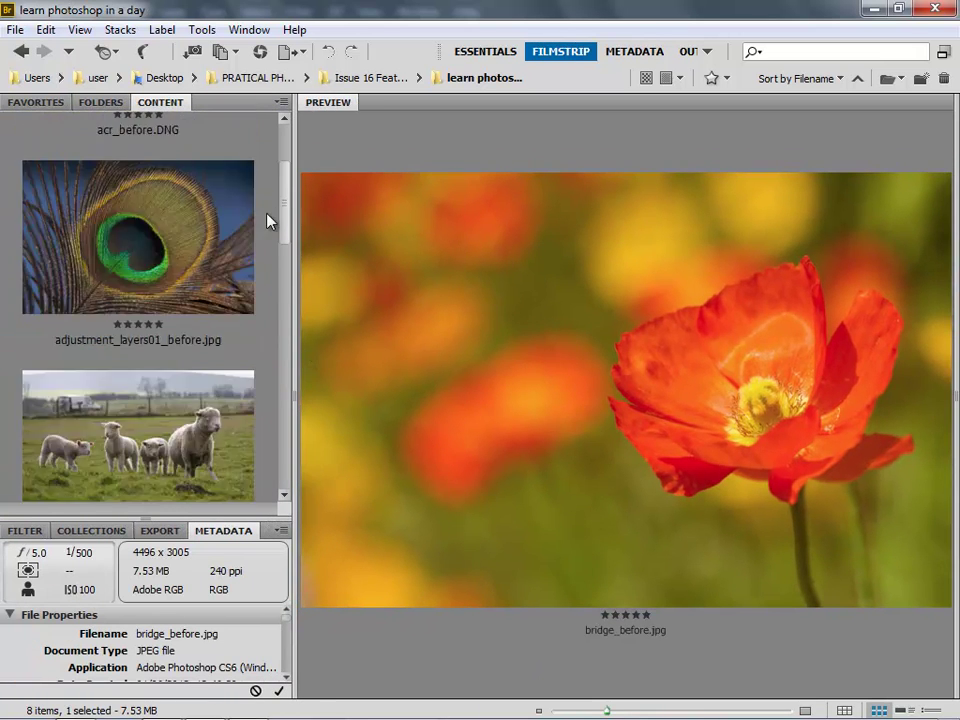
Rate acr_before.DNG, trying its star buttons and the Ctrl+4 shortcut
click(146, 182)
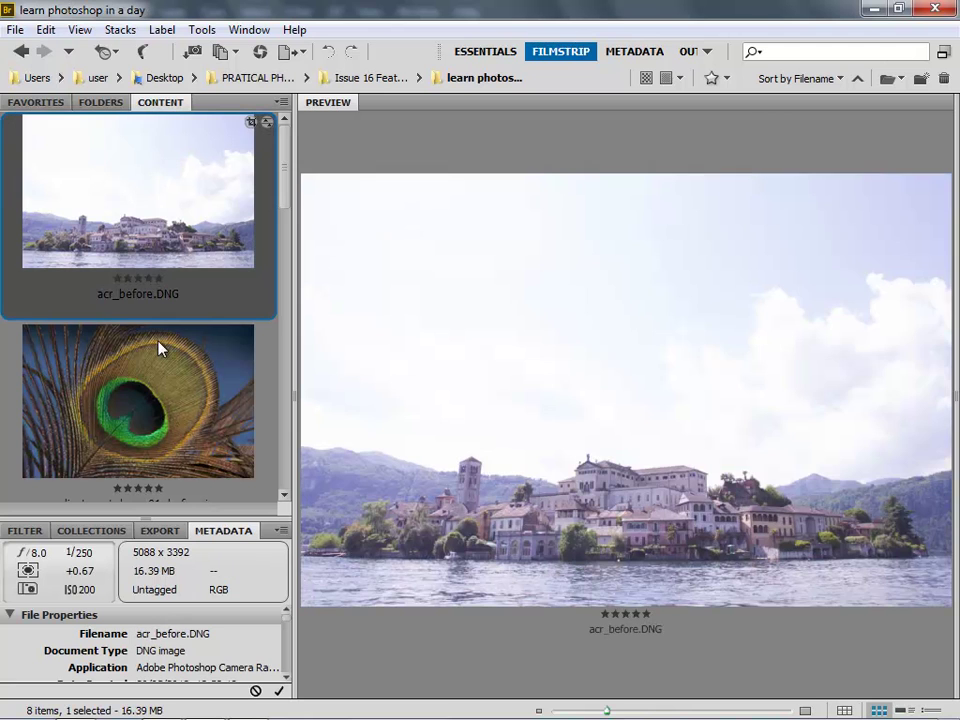
click(148, 279)
click(133, 280)
click(127, 280)
click(118, 281)
key(ctrl+4)
key(Down)
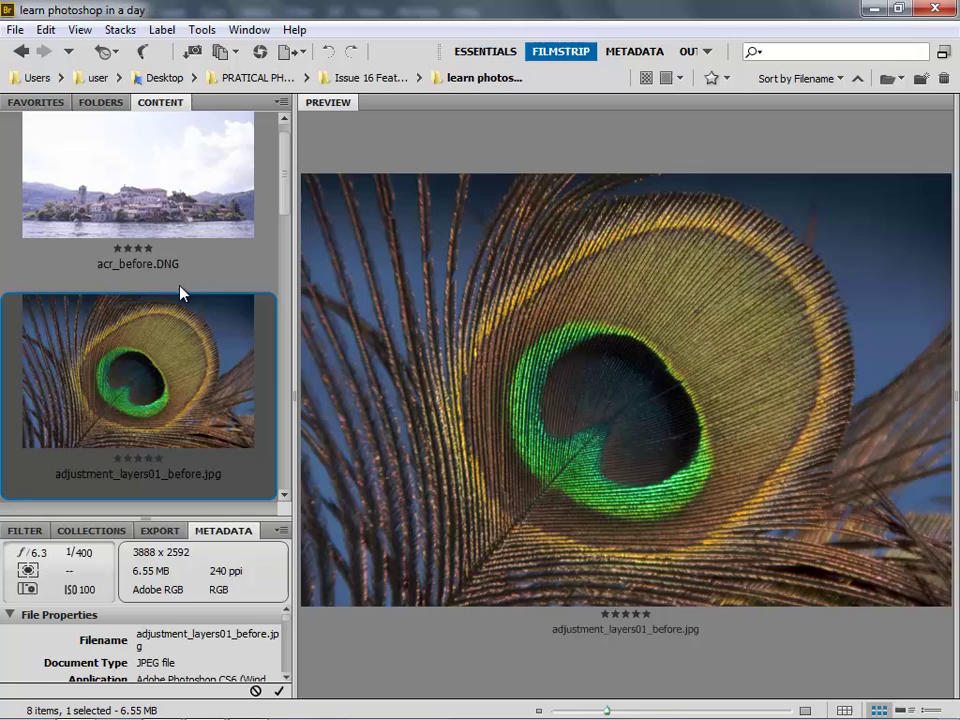
key(Up)
key(Down)
key(Down)
key(Up)
key(Up)
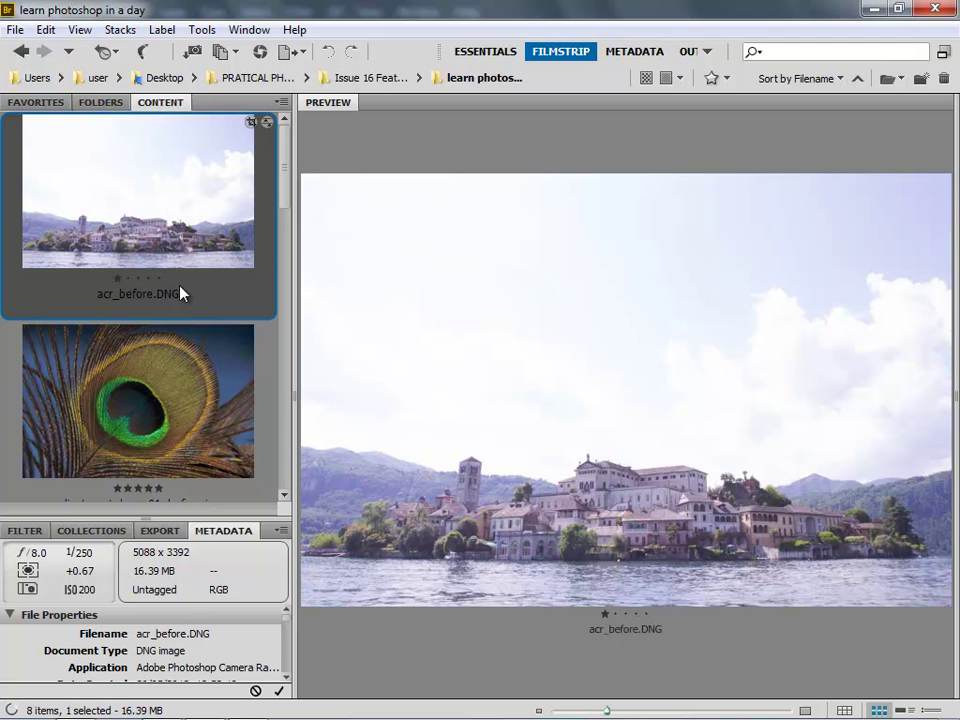
Give the peacock two stars, the sheep three, bridge_before.jpg four and moon.jpg five
key(Down)
key(ctrl+2)
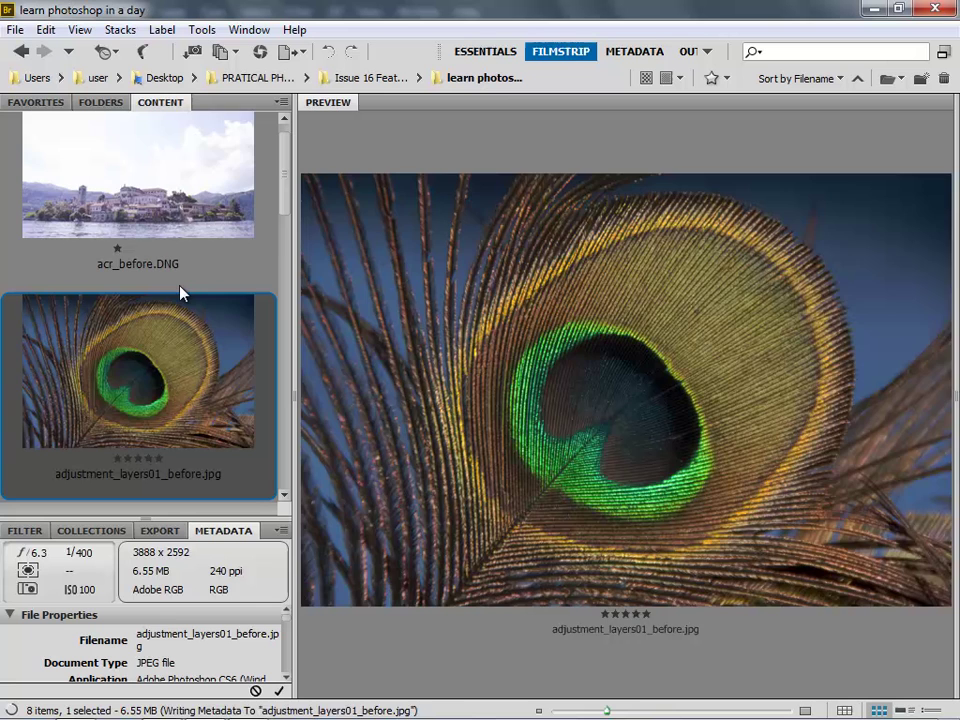
key(Down)
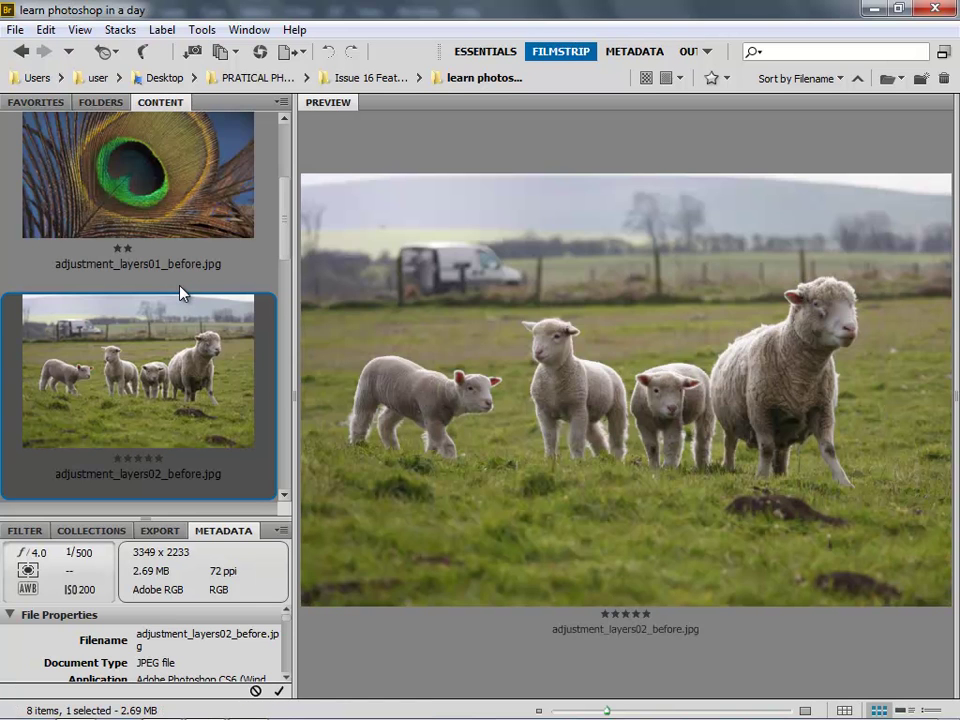
key(ctrl+3)
key(Down)
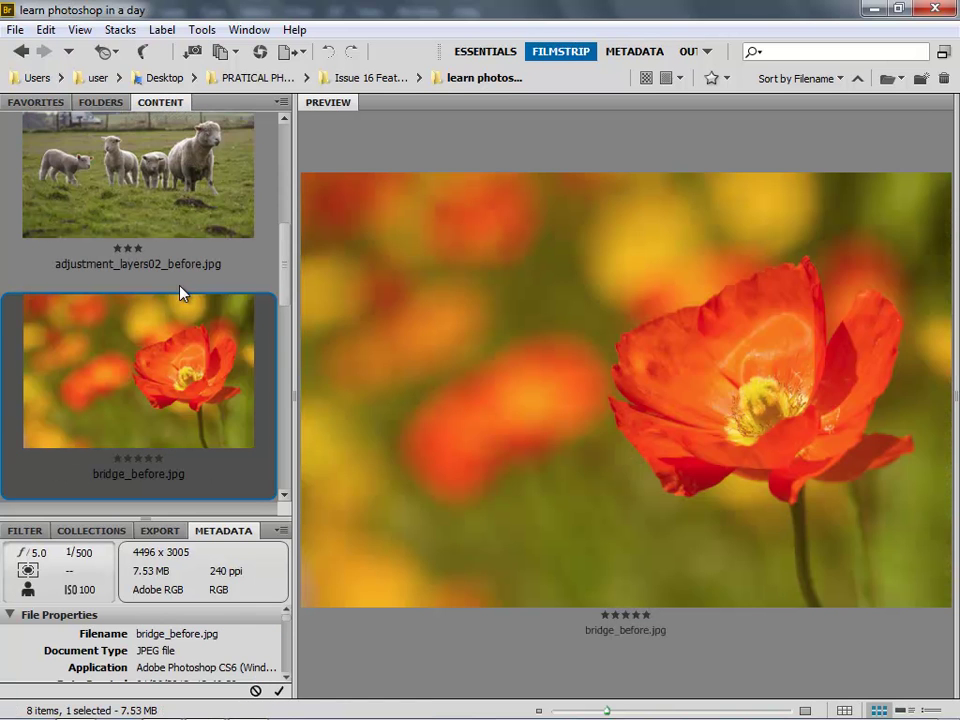
key(ctrl+4)
key(Down)
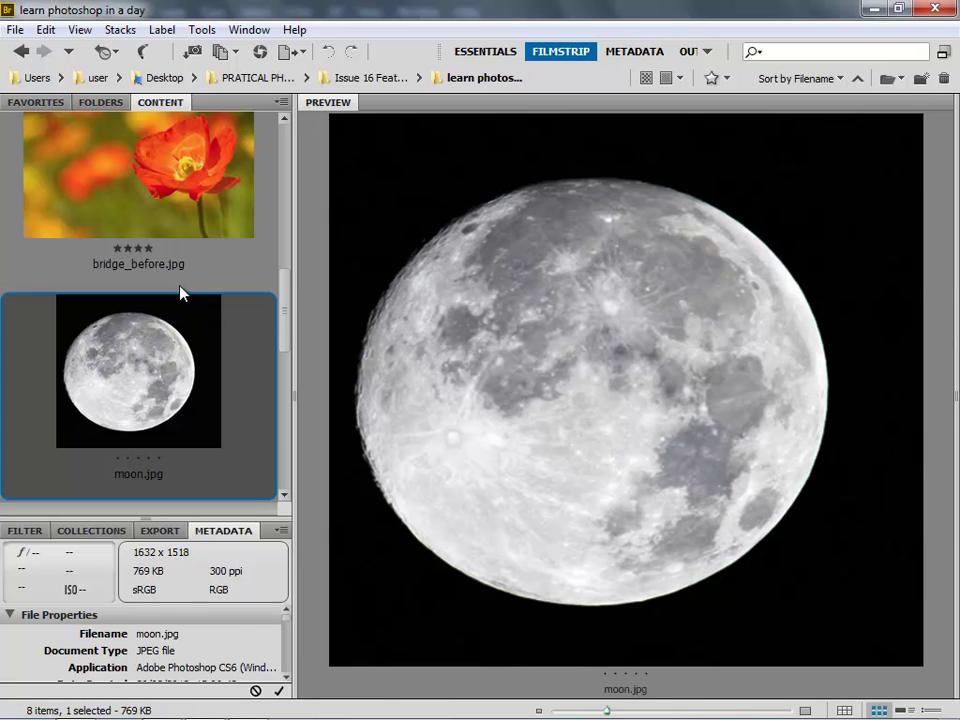
key(ctrl+5)
Select owl_before.jpg through workspace.jpg to preview the three unrated images together
double_click(165, 349)
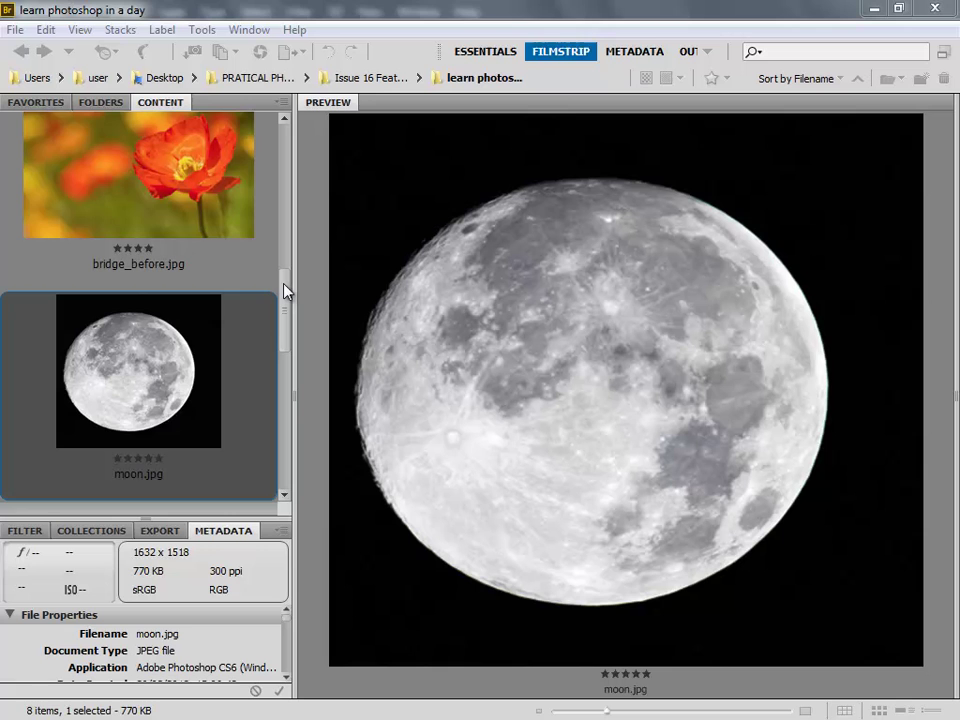
drag(285, 291, 285, 450)
click(244, 332)
shift+click(163, 370)
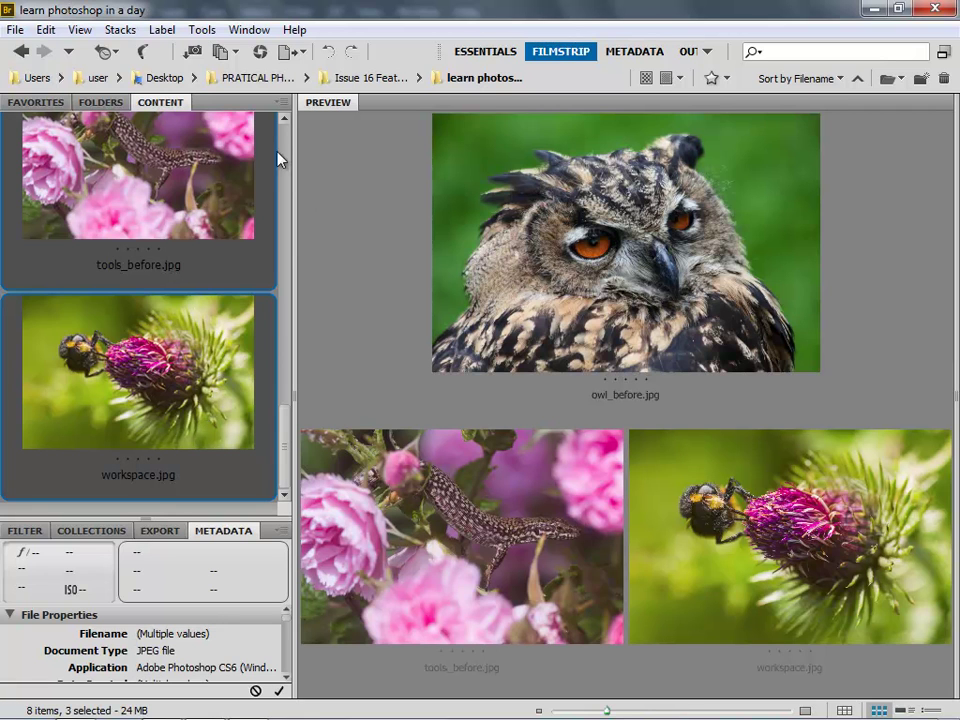
Filter the content to five-star images only and preview moon.jpg
click(719, 80)
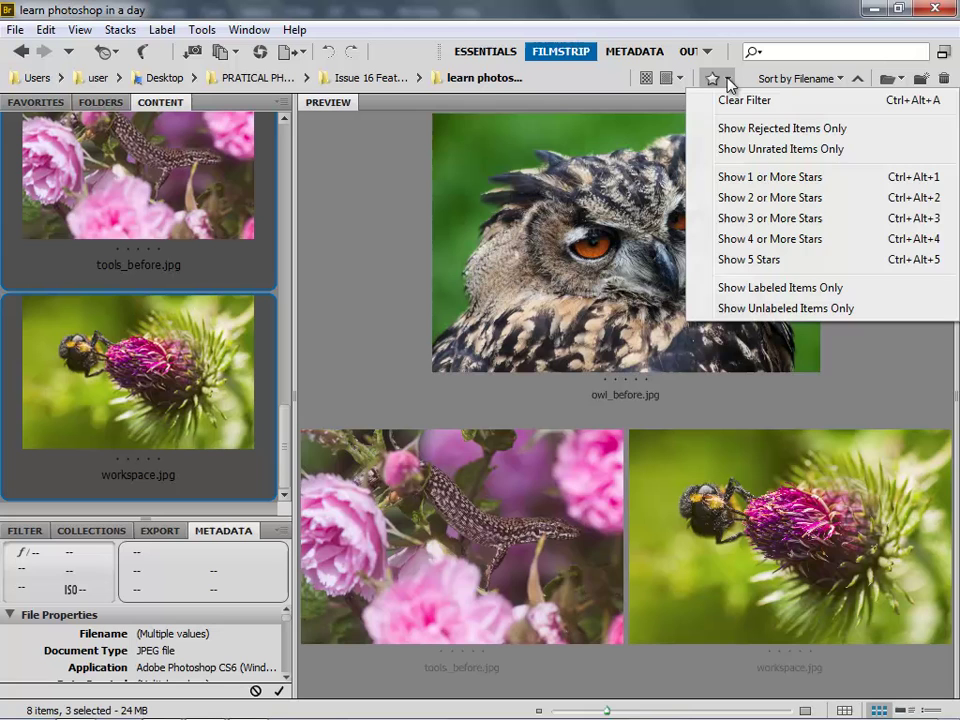
click(765, 259)
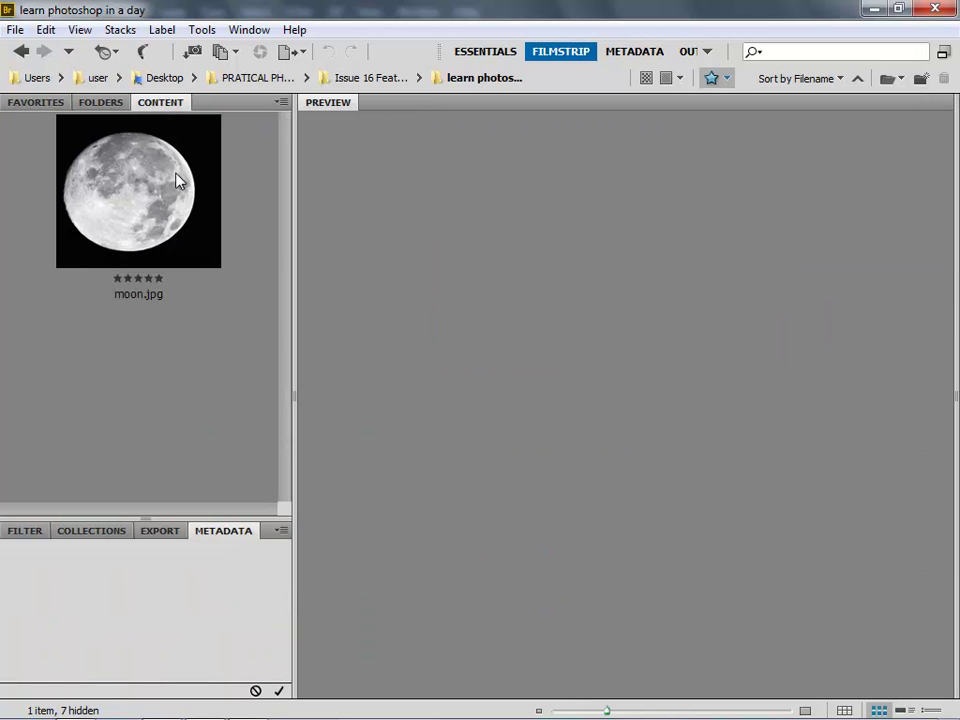
click(115, 192)
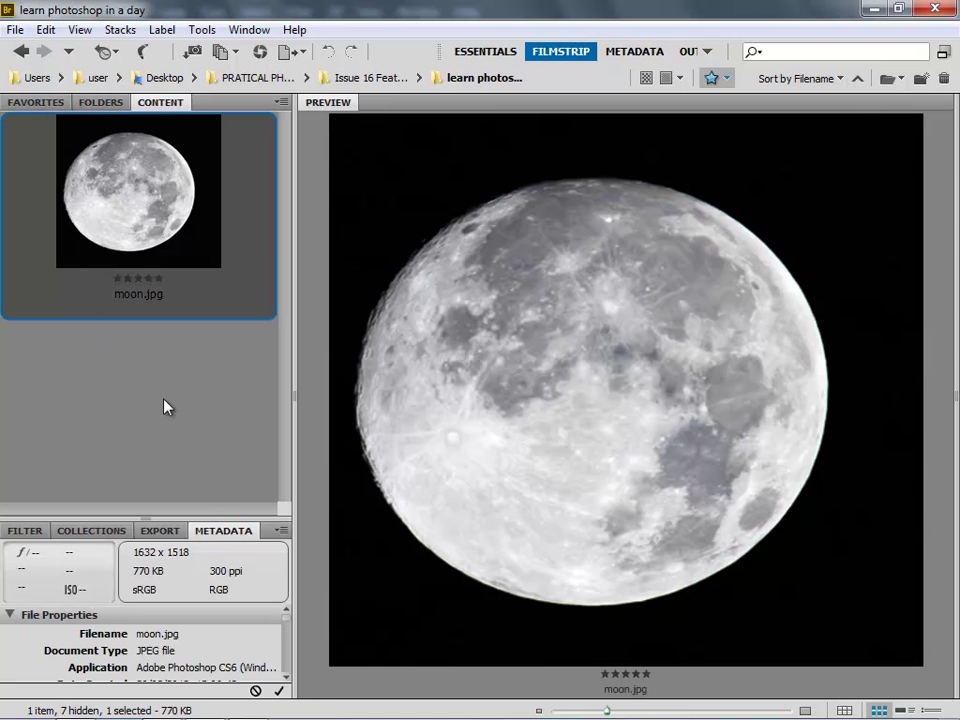
Widen the rating filter to show images with four or more stars
click(726, 78)
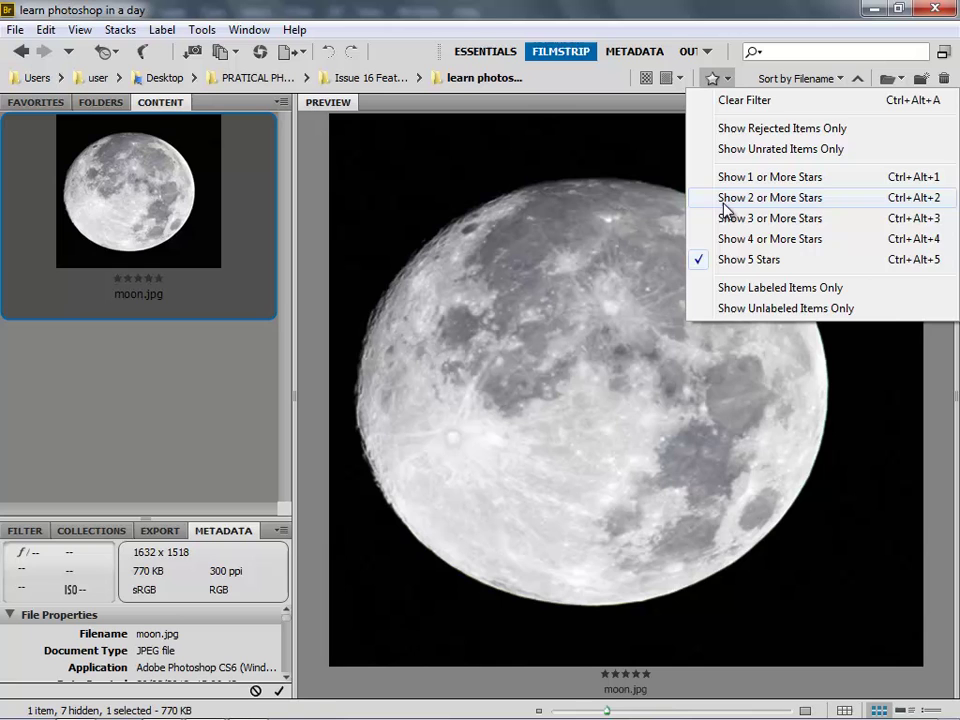
click(755, 239)
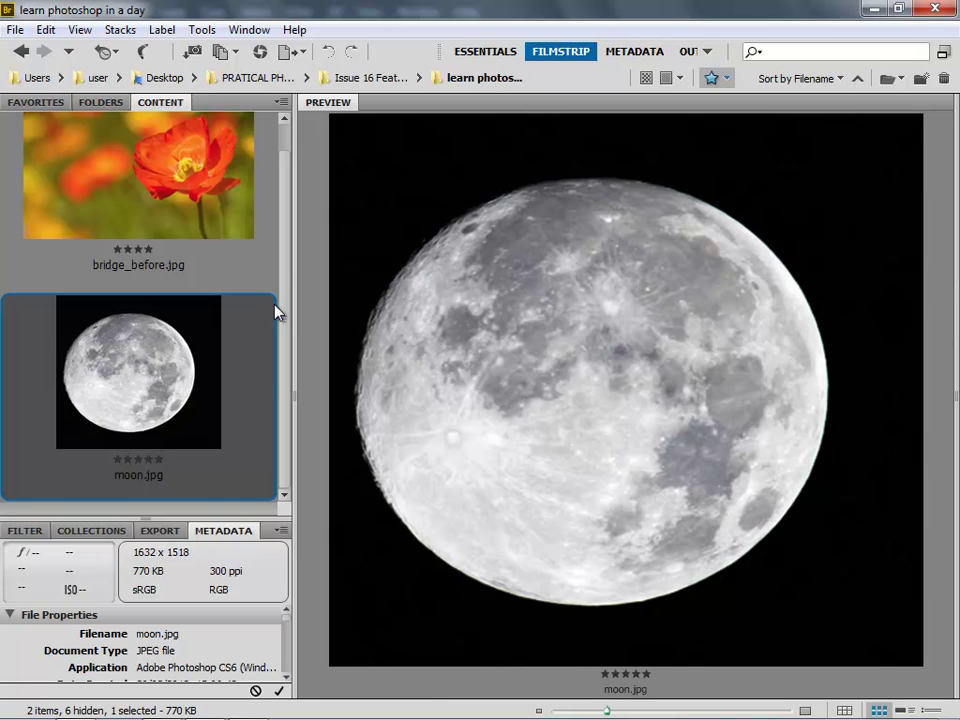
scroll(276, 312, up, 1)
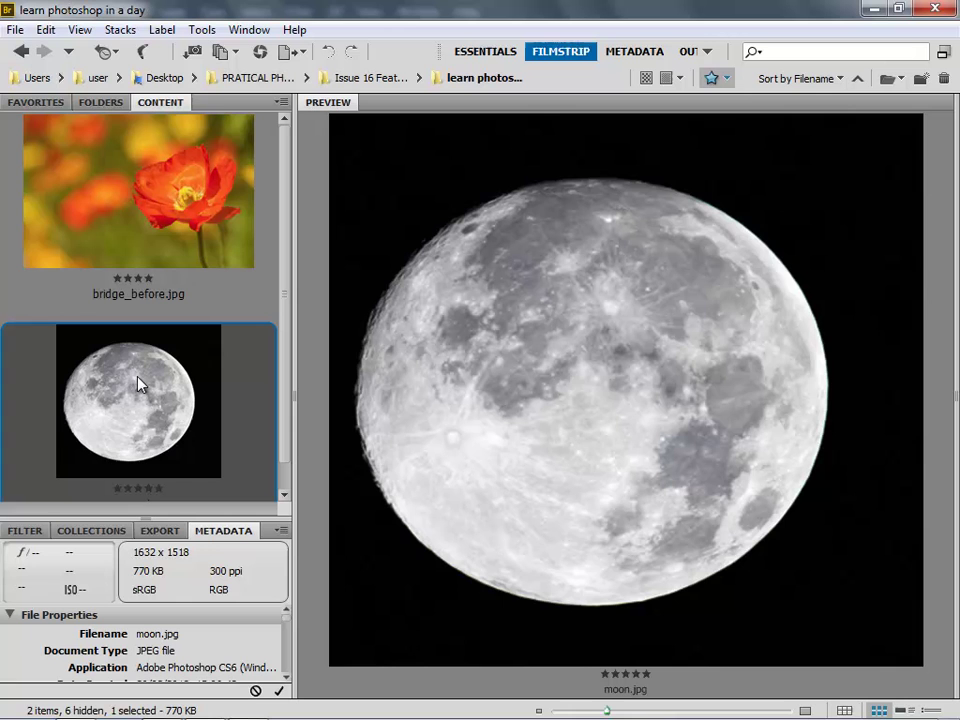
click(727, 79)
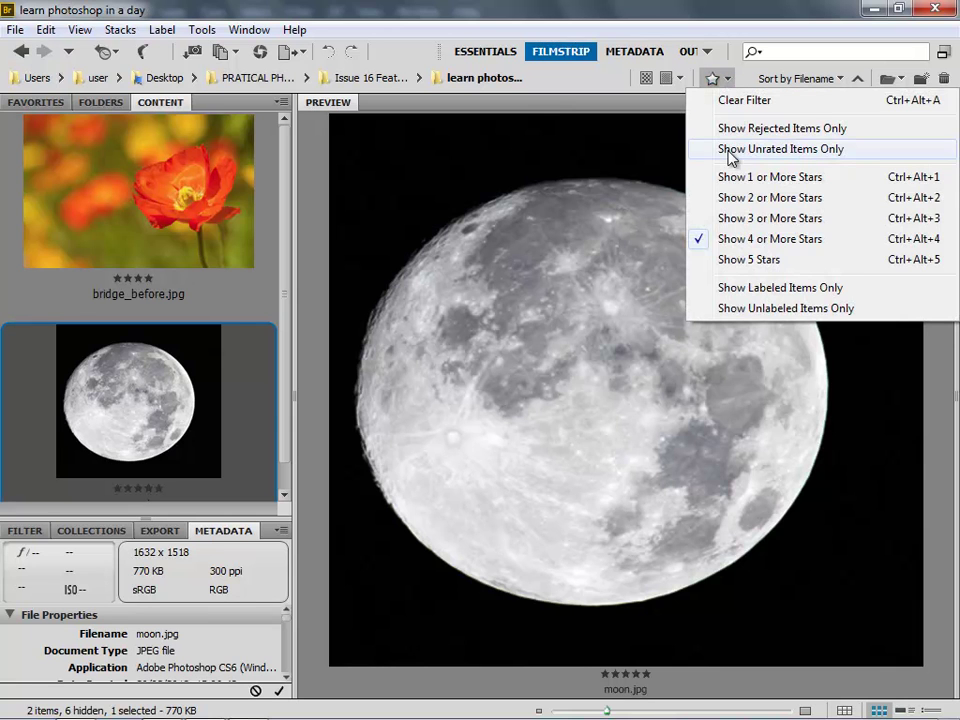
In the Filter panel, include three-star ratings and exclude four and five stars, then preview the sheep image
click(25, 533)
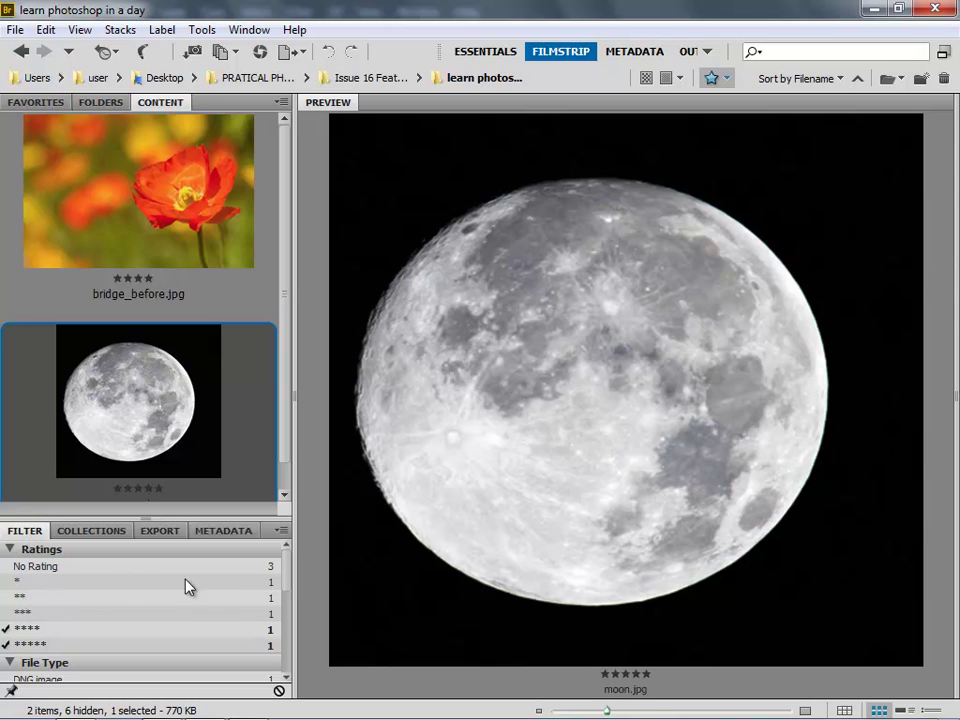
click(32, 614)
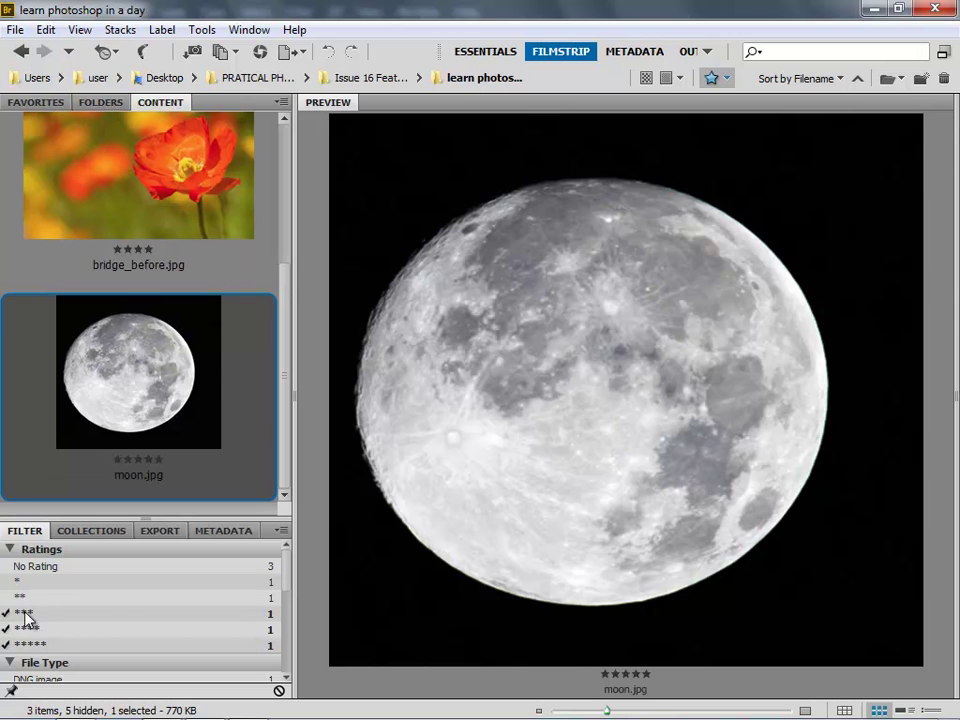
click(27, 630)
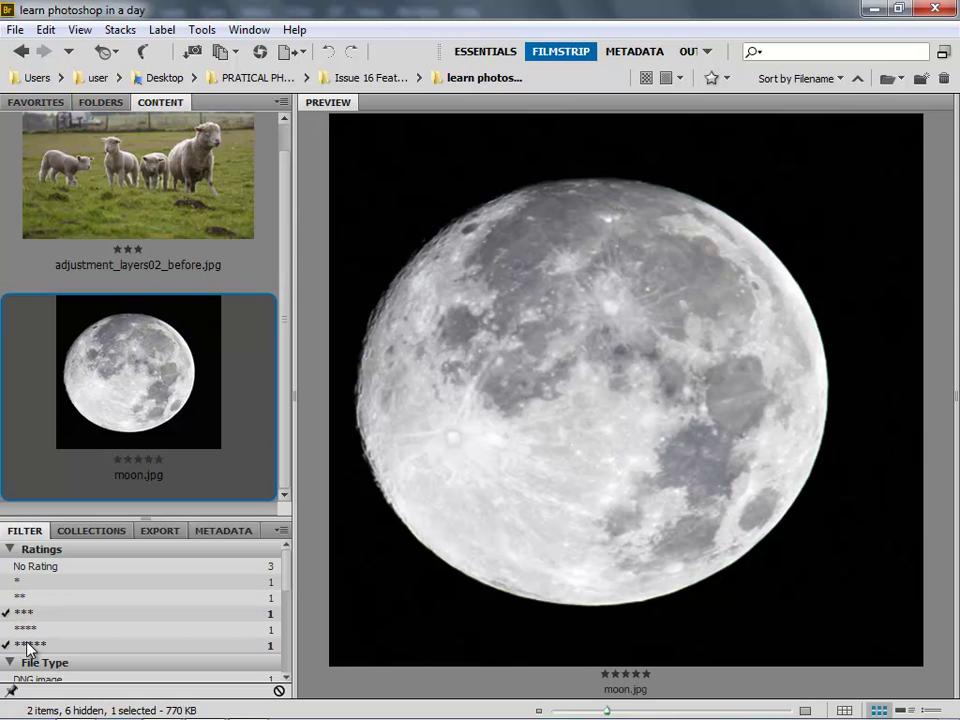
click(28, 646)
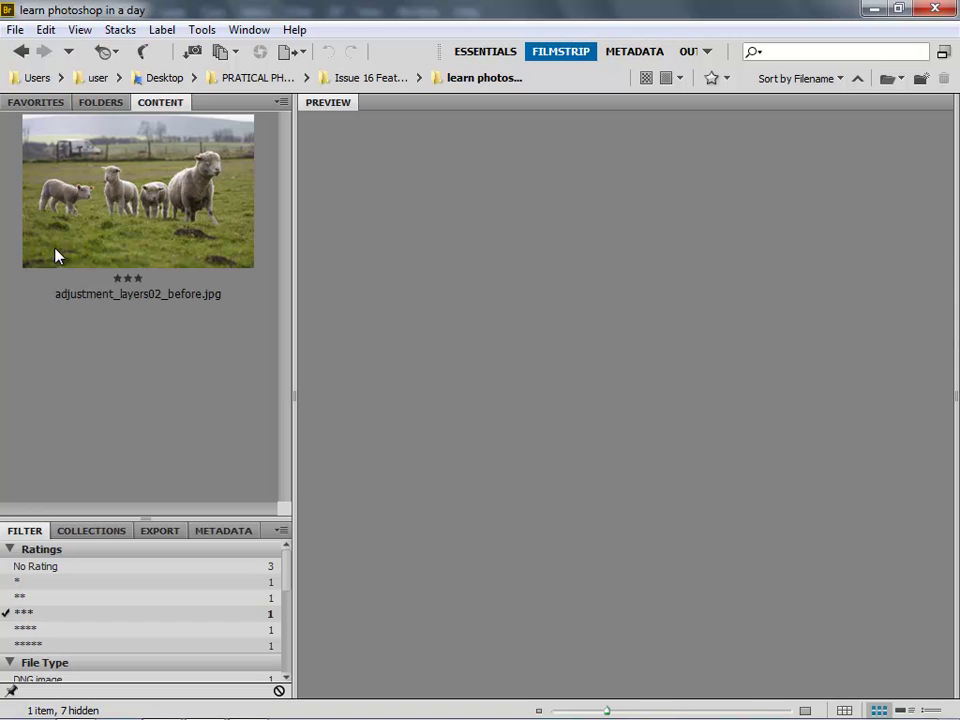
click(131, 204)
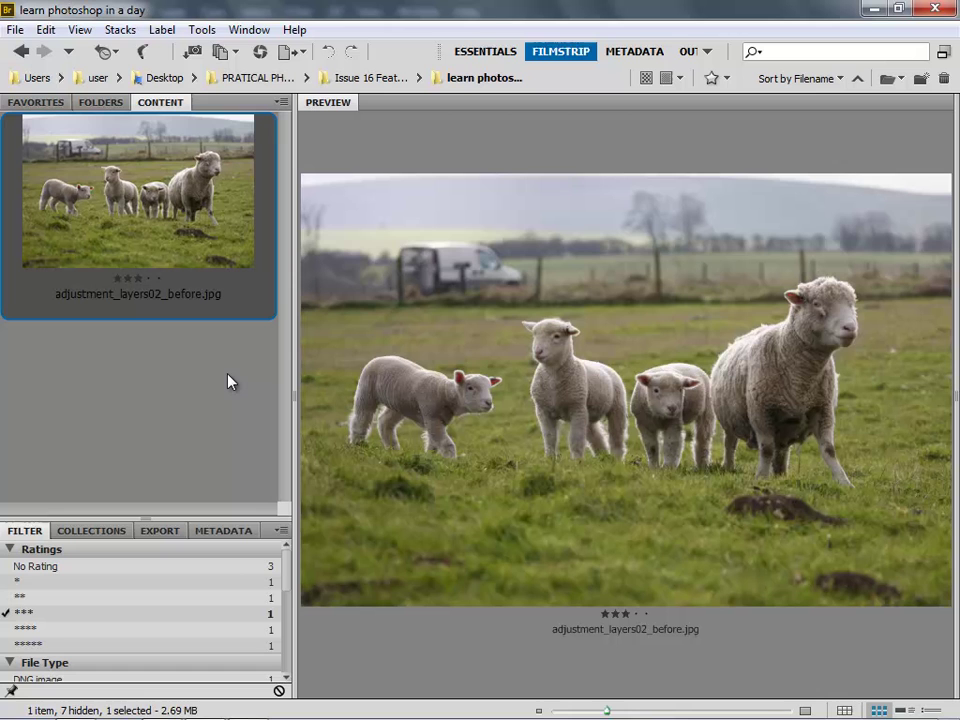
right_click(224, 231)
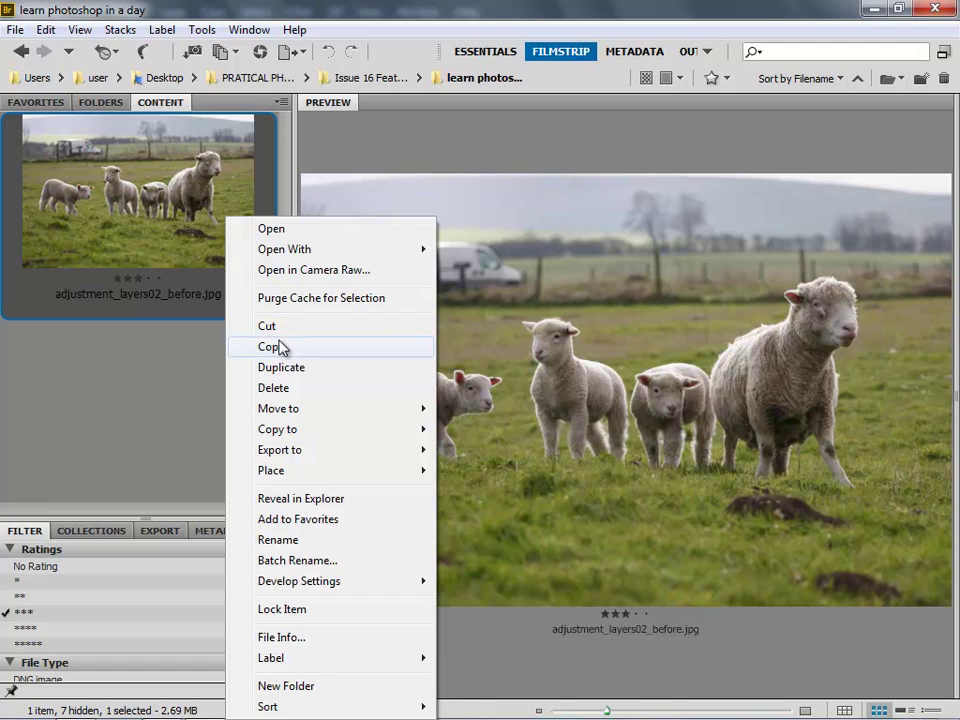
click(183, 385)
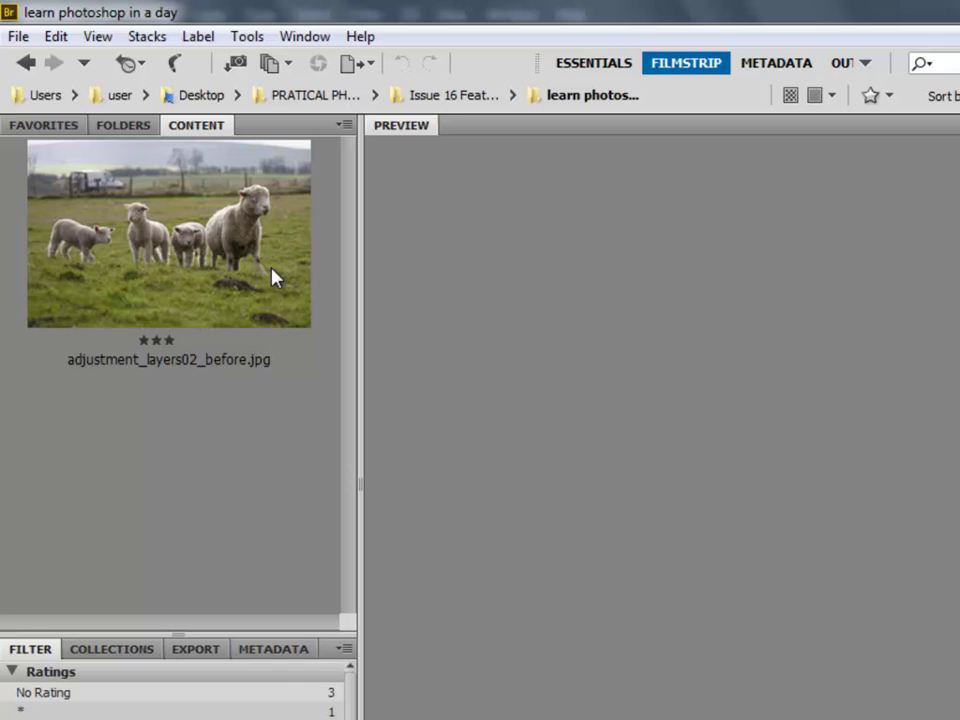
Browse the Tools > Photoshop commands without running any, then preview adjustment_layers02_before.jpg
click(248, 38)
mouse_move(253, 255)
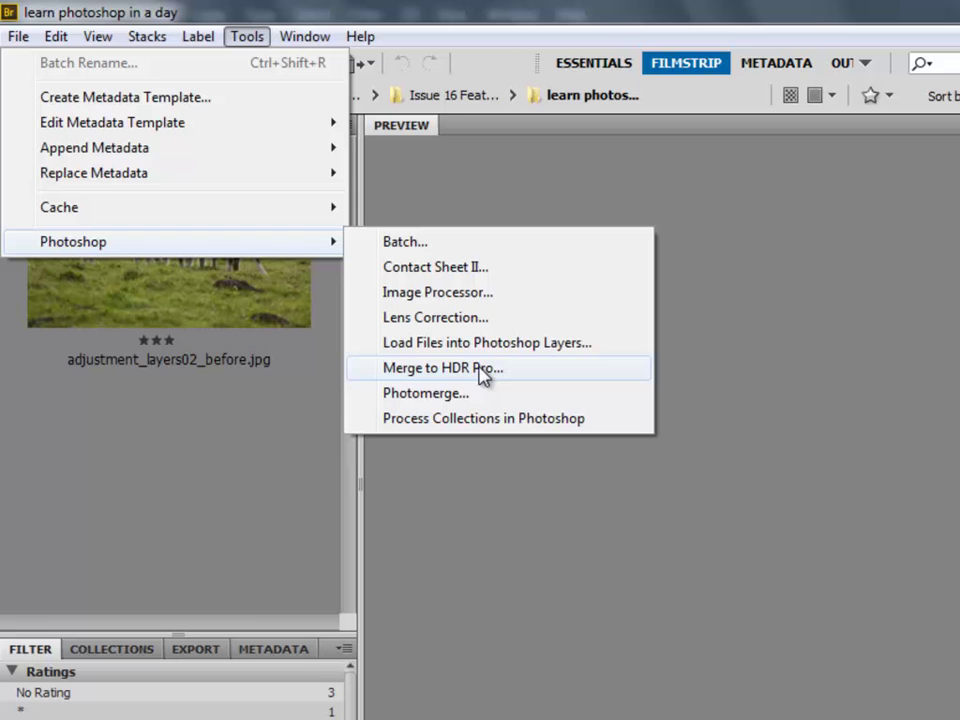
click(226, 428)
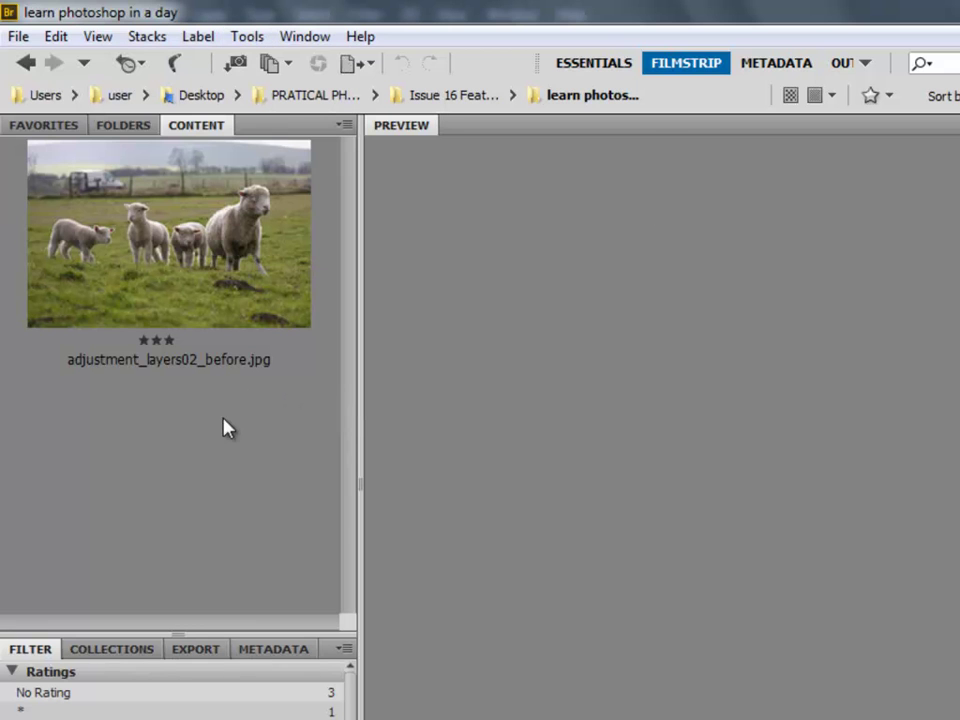
click(240, 260)
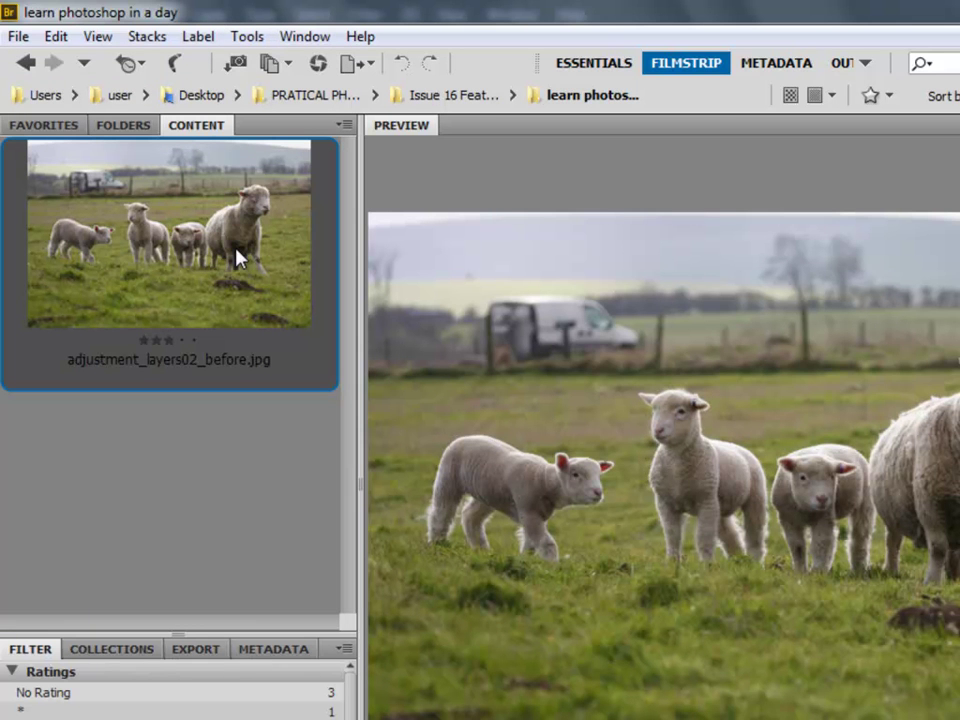